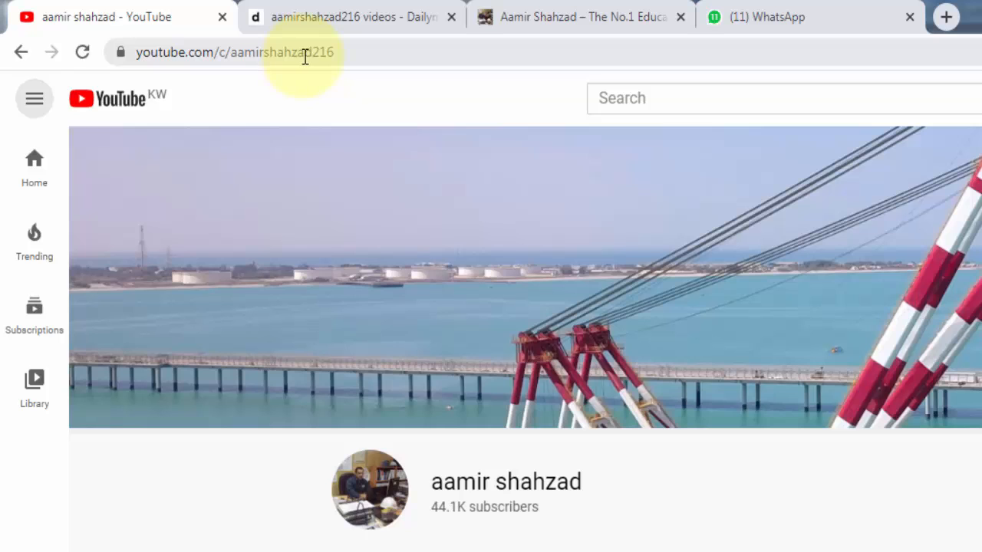
- View the Dailymotion channel and the trainer's website, including its option for following the blog
click(365, 19)
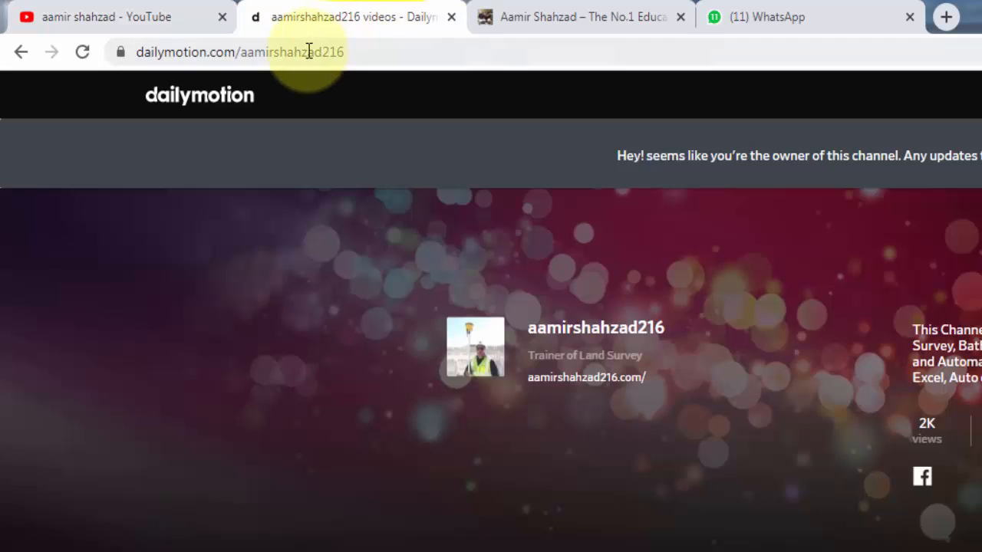
click(532, 13)
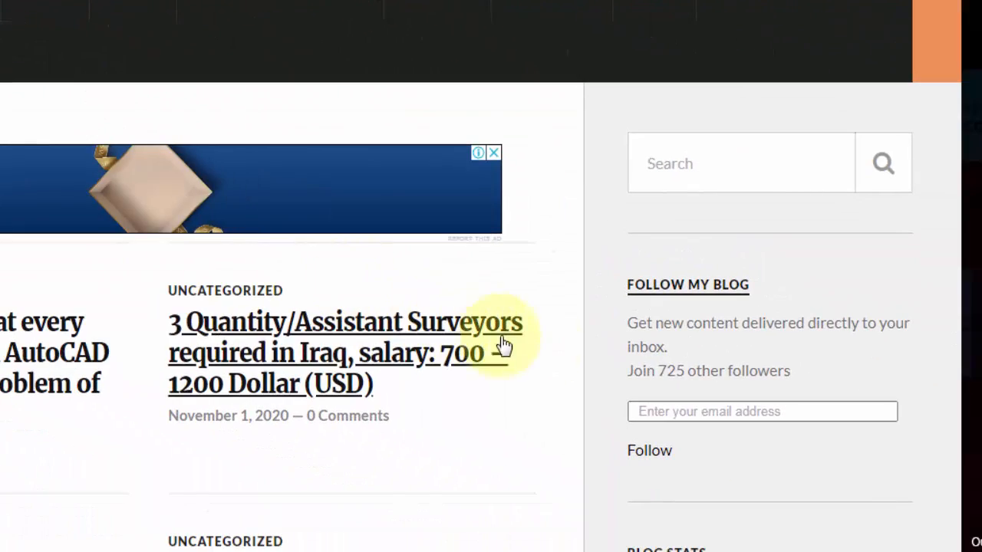
click(653, 407)
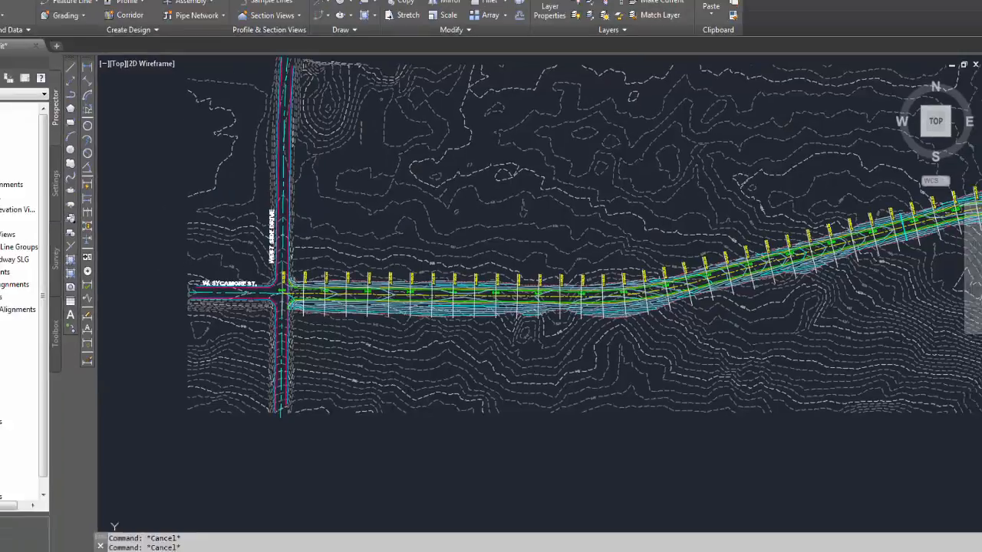
- Turn object snap off and swing the south end of sample line 8+00.00 about 30 feet west, skewing that half of the line
mouse_move(361, 294)
mouse_down()
mouse_move(324, 302)
mouse_move(388, 311)
mouse_up()
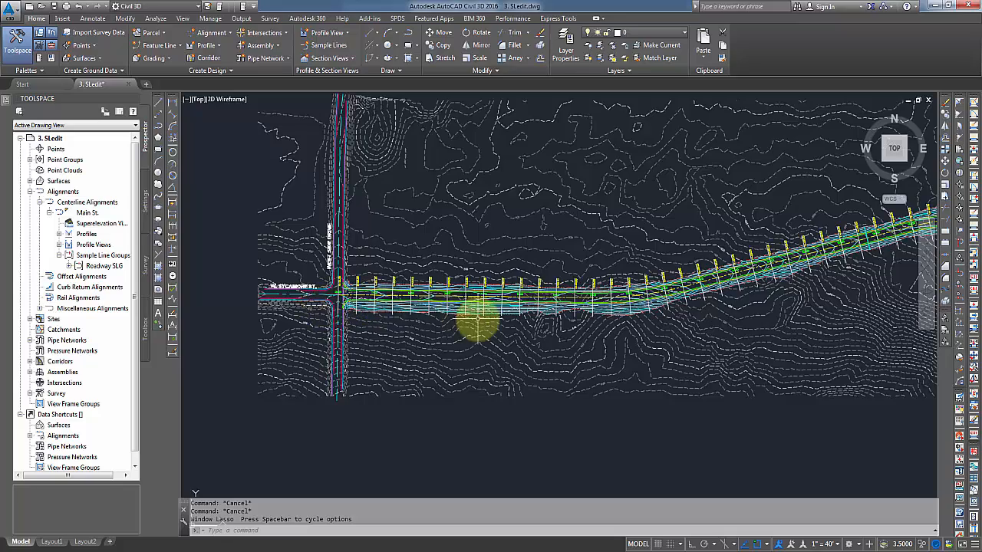
scroll(555, 295, up, 5)
scroll(739, 314, down, 2)
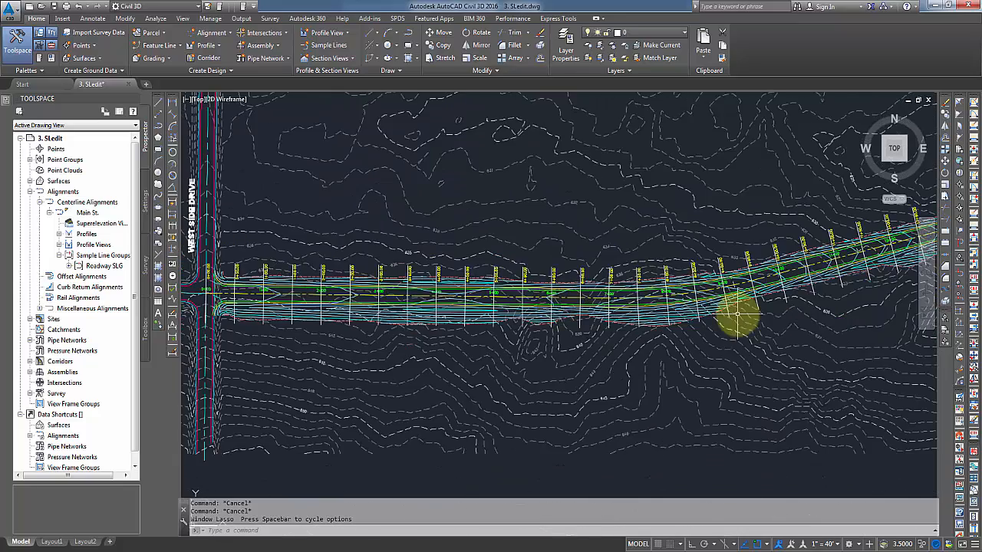
scroll(738, 314, up, 5)
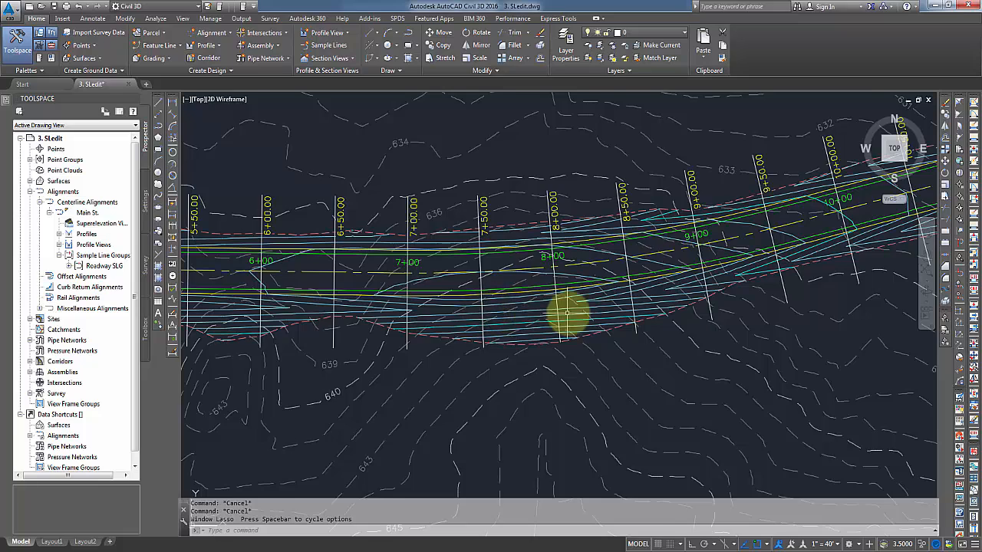
scroll(565, 311, up, 2)
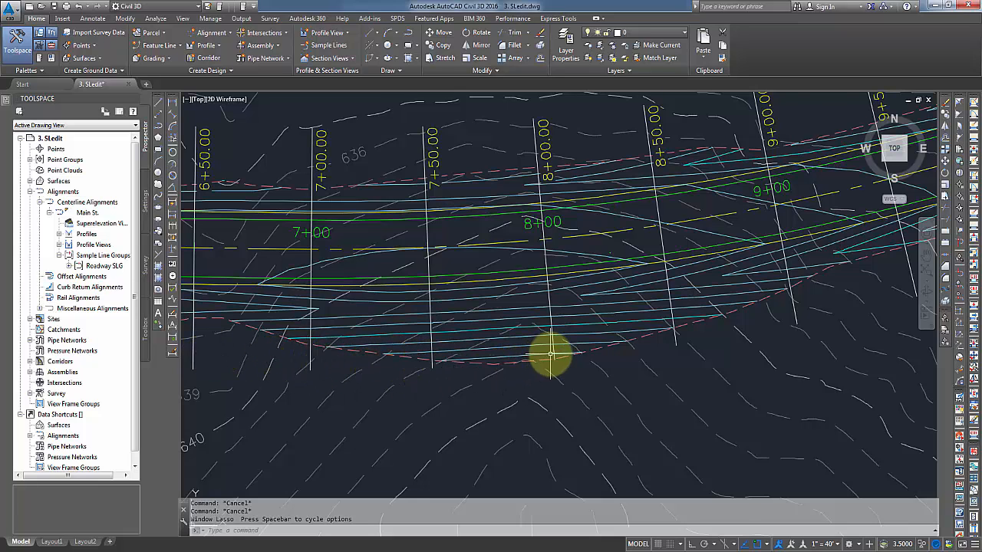
scroll(554, 364, up, 4)
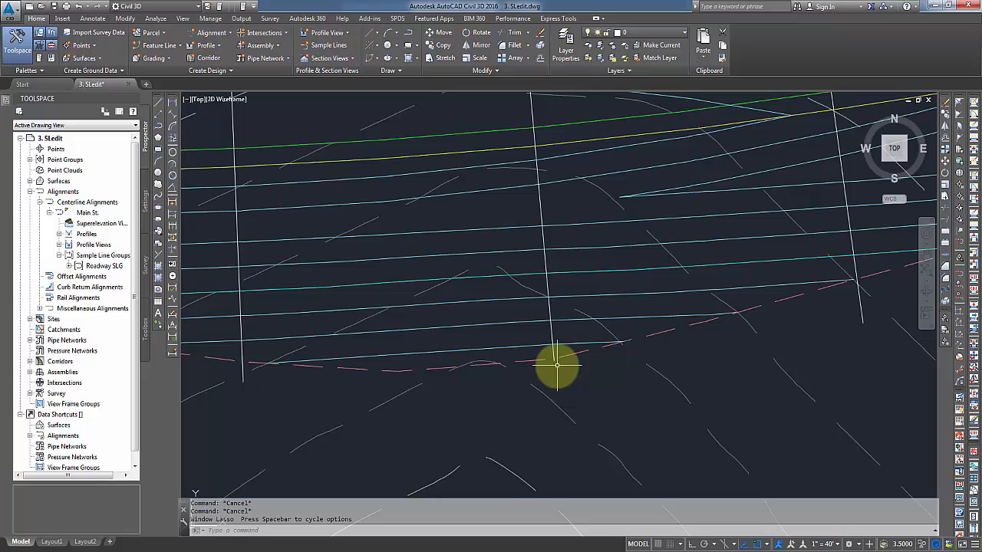
scroll(613, 338, down, 3)
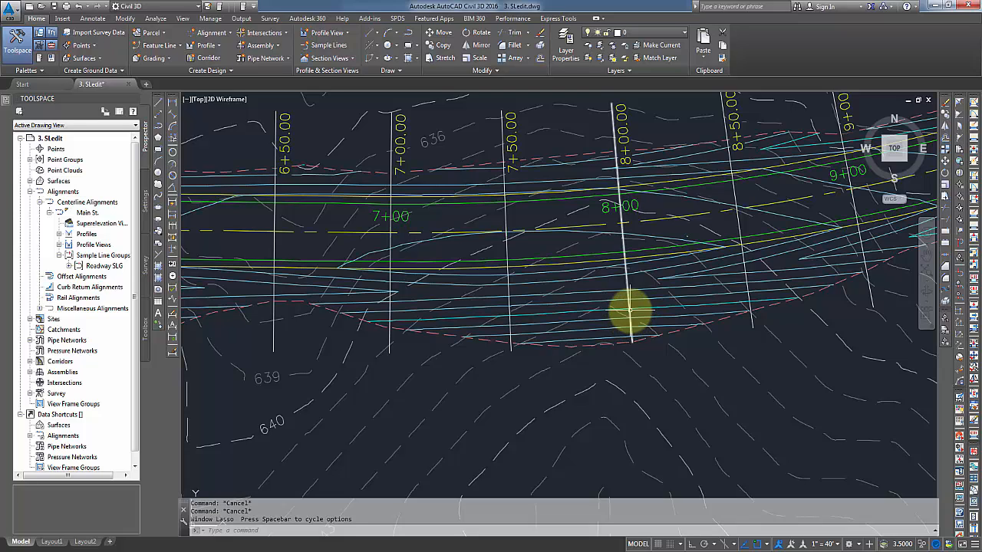
click(628, 311)
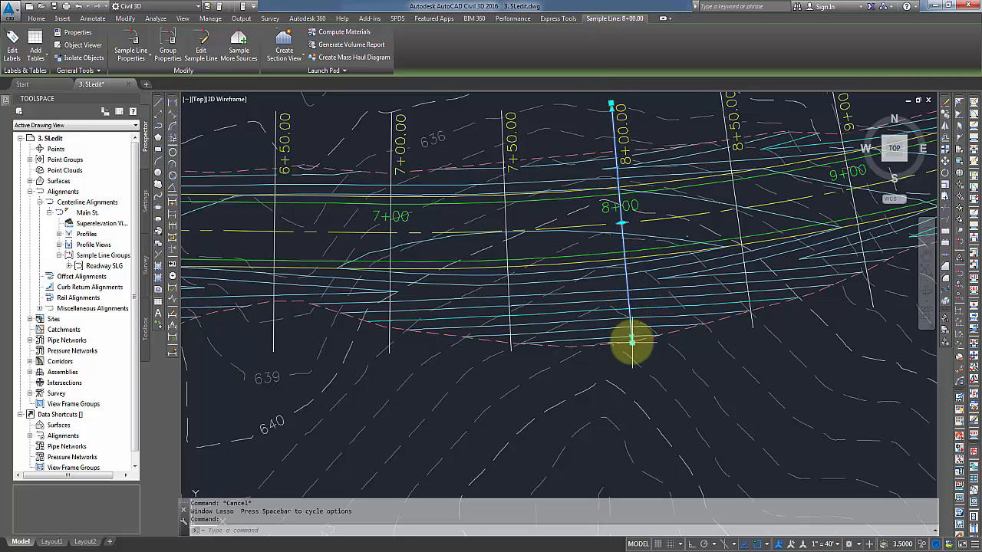
click(630, 342)
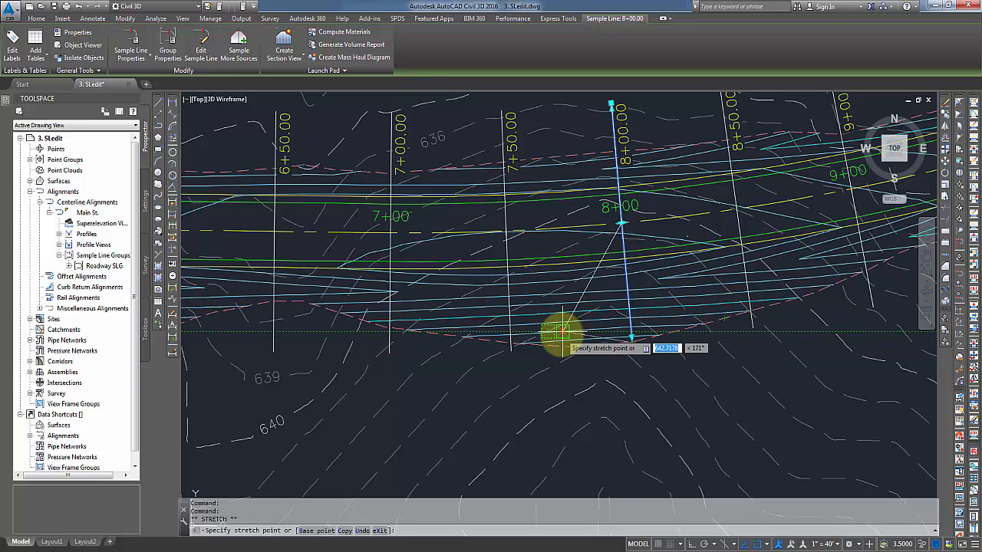
key(F3)
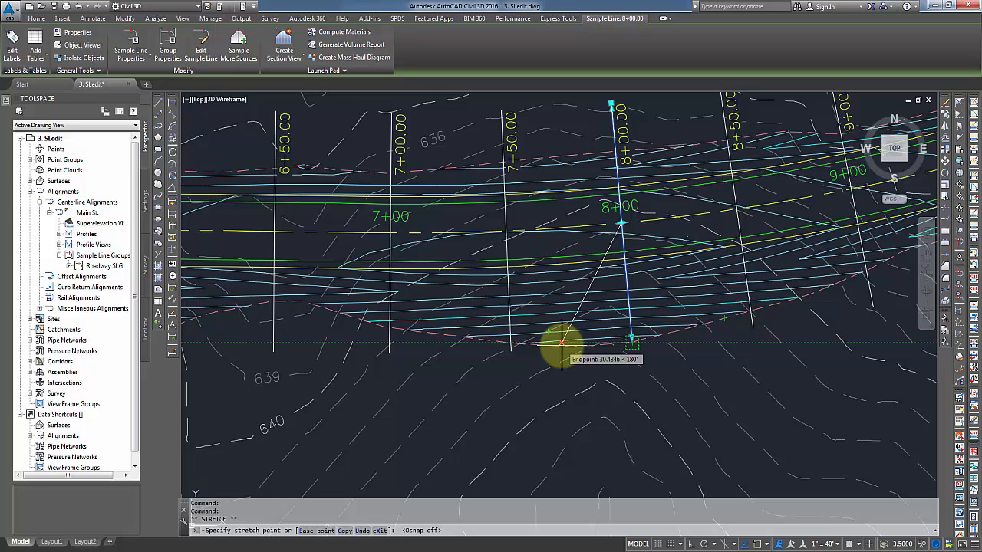
click(562, 342)
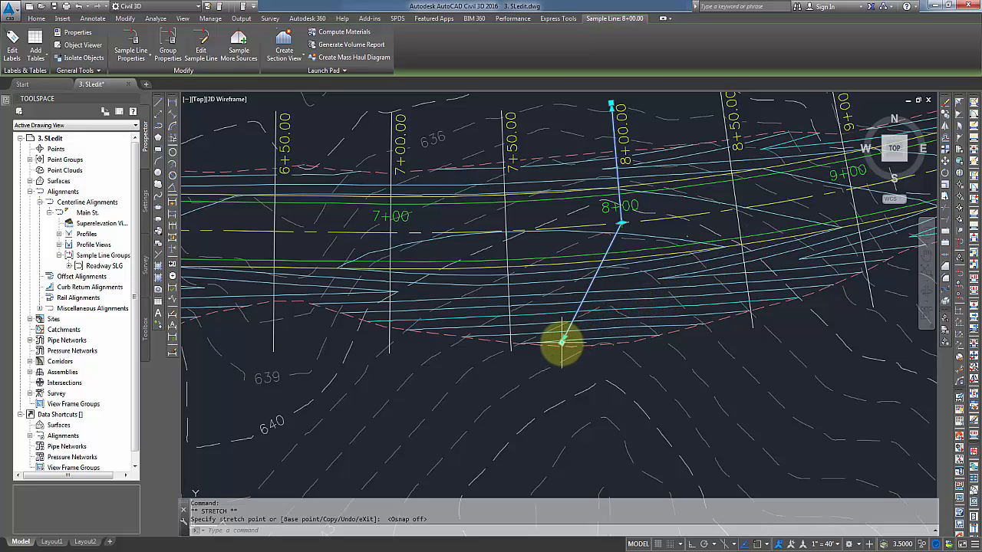
- Make sample line 8+00.00 orthogonal to the alignment and extend its south end outward by 5 feet
right_click(598, 331)
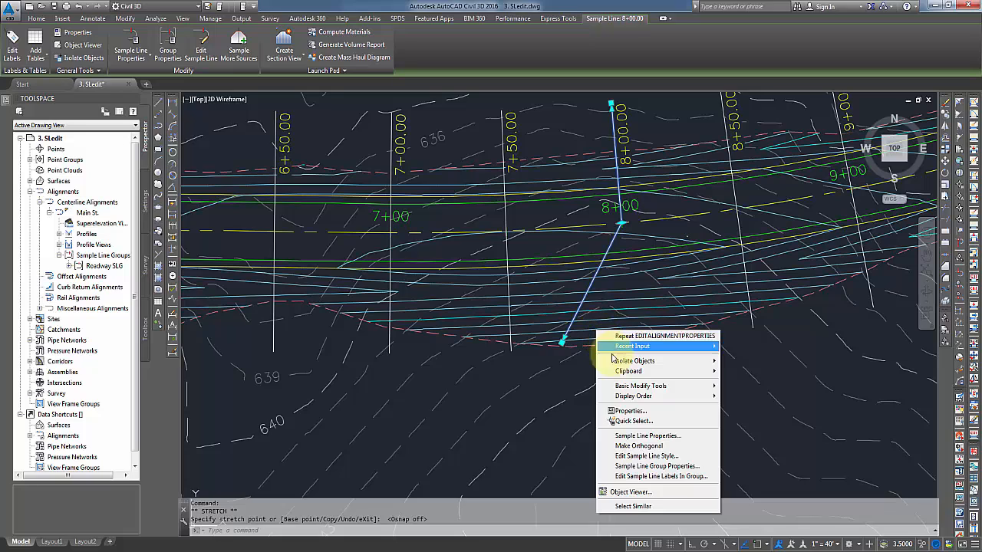
click(648, 446)
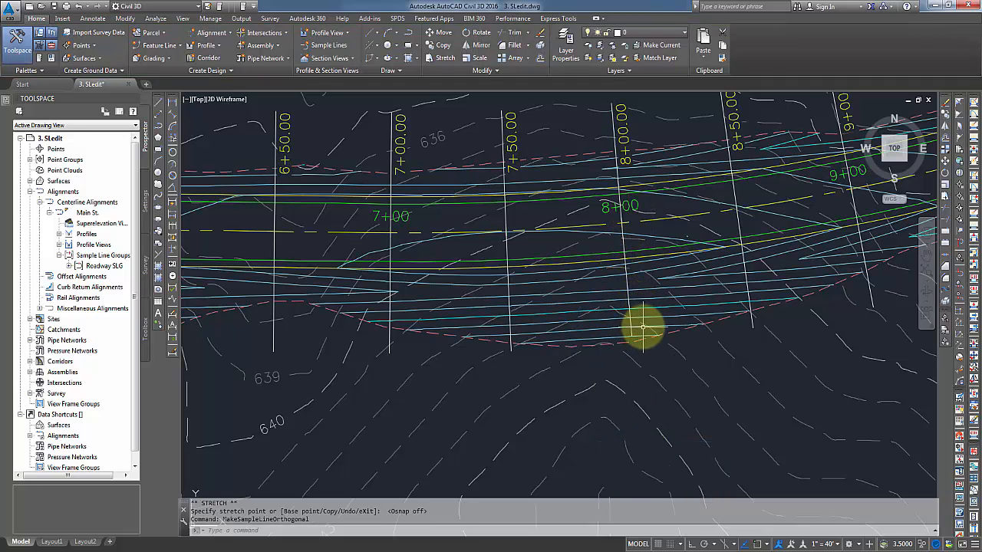
click(624, 242)
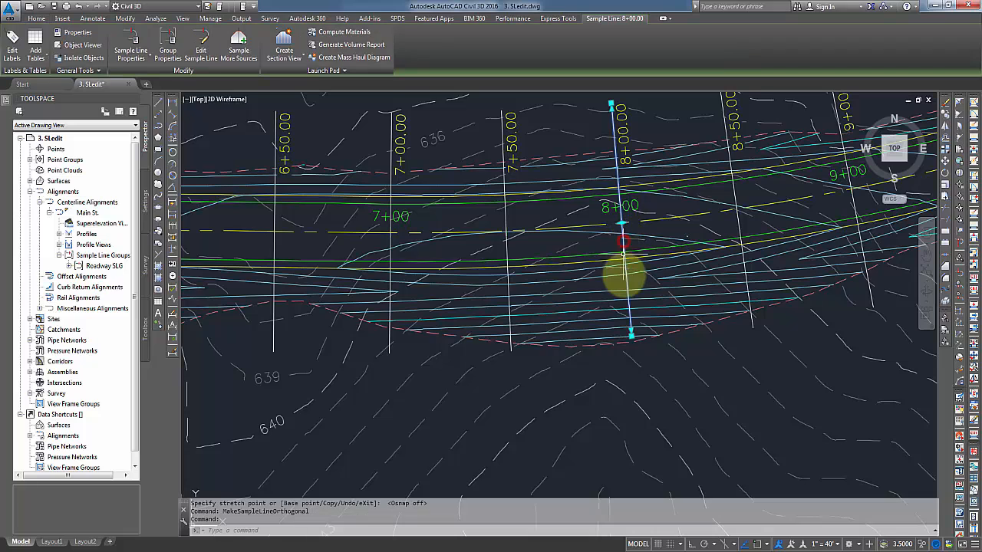
click(630, 336)
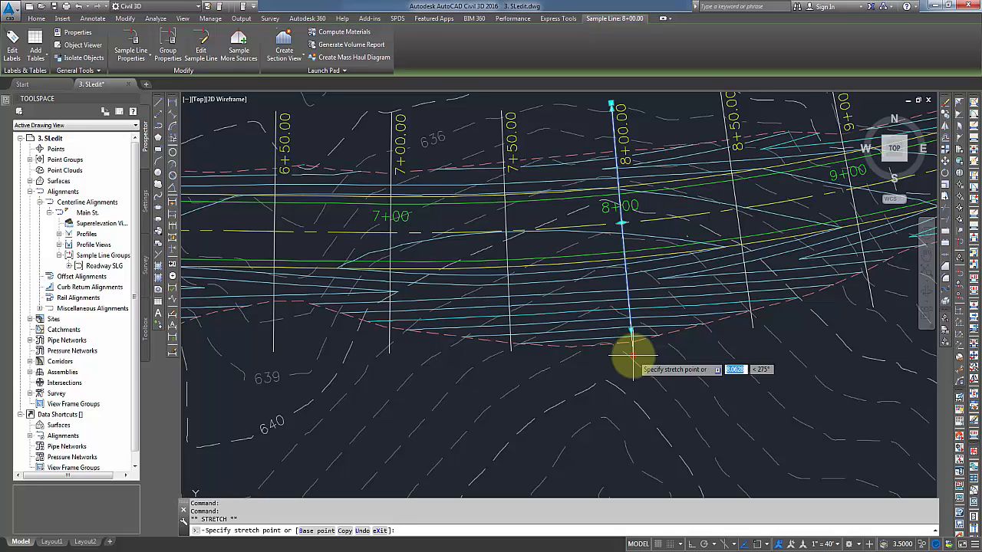
text(5)
key(Return)
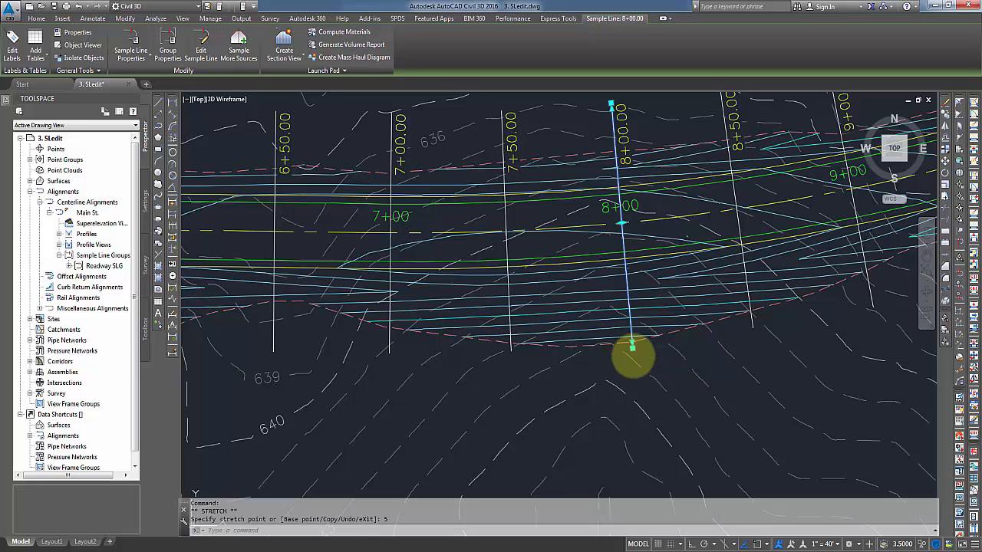
key(Escape)
scroll(632, 339, up, 4)
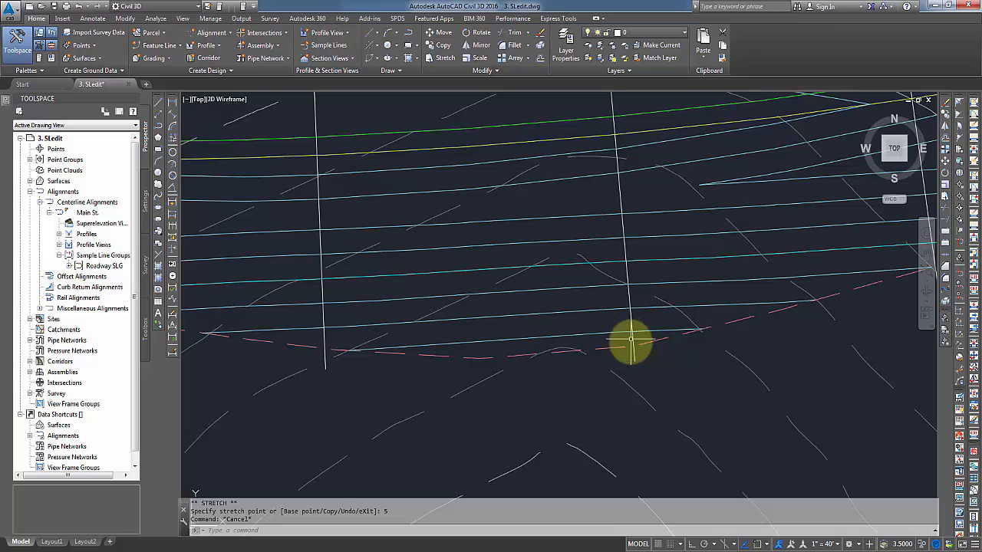
key(Escape)
key(Escape)
scroll(629, 395, down, 3)
scroll(597, 268, down, 3)
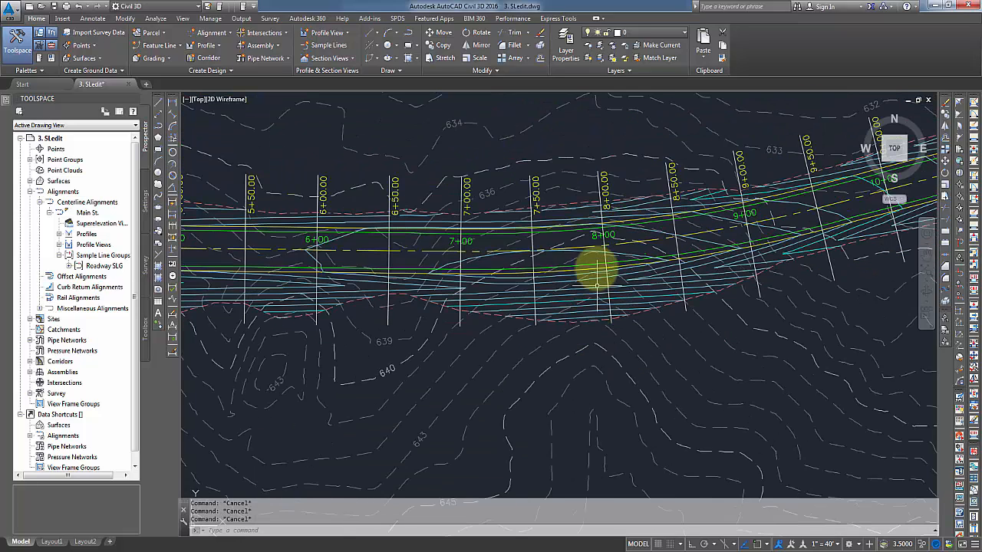
- Slide sample line 8+00.00 east along the centerline to about station 8+28
scroll(597, 268, up, 4)
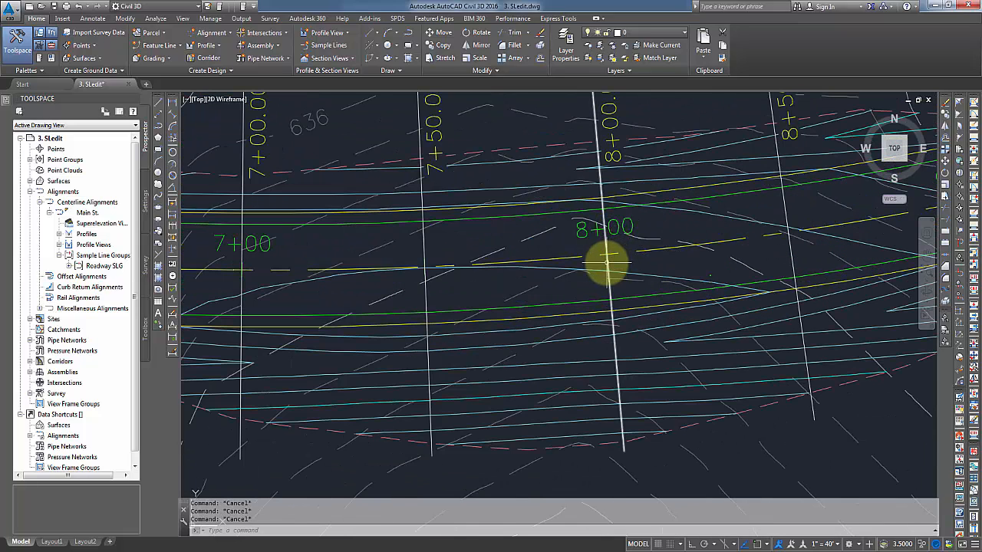
click(606, 261)
click(606, 255)
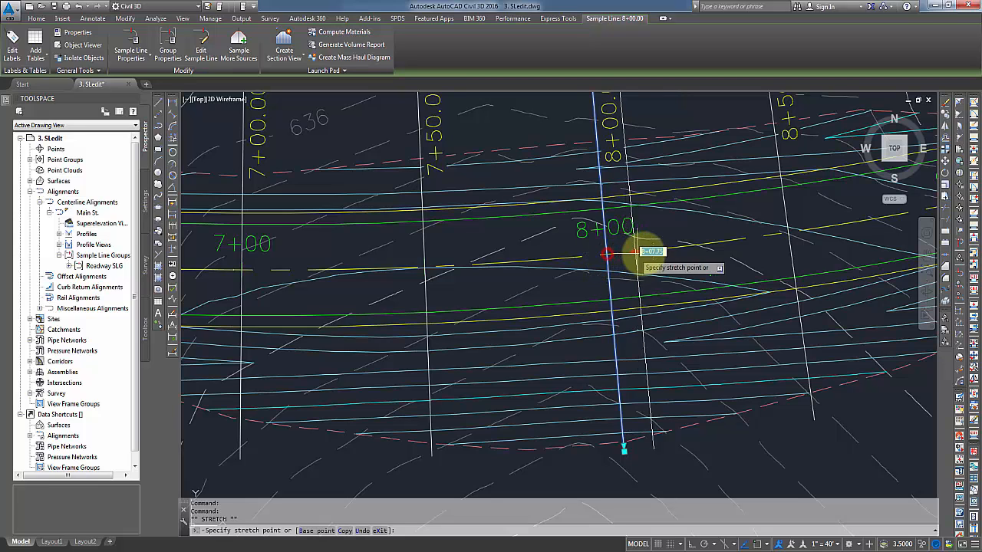
click(710, 250)
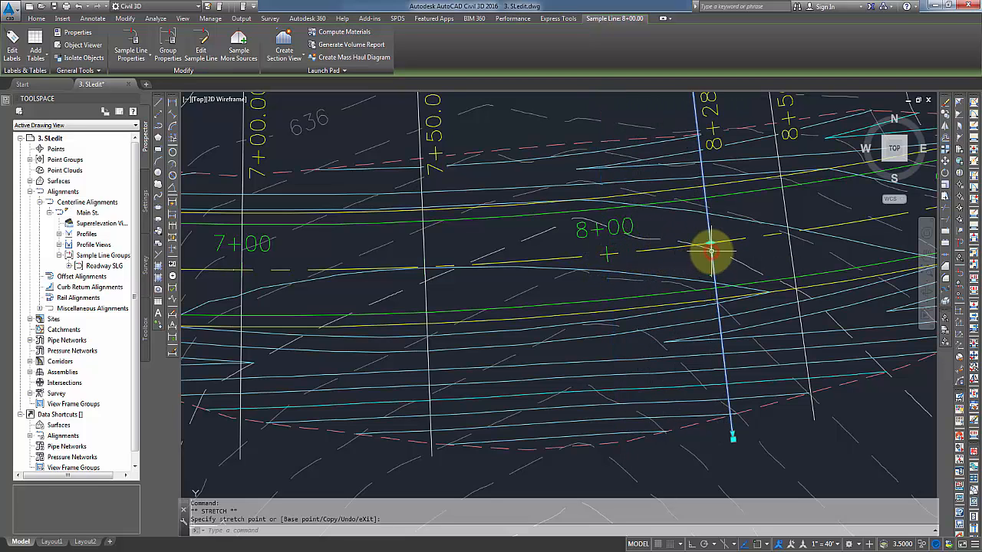
- Move the shifted sample line back onto the 8+00 station tick using a midpoint snap override
middle_drag(696, 161, 686, 324)
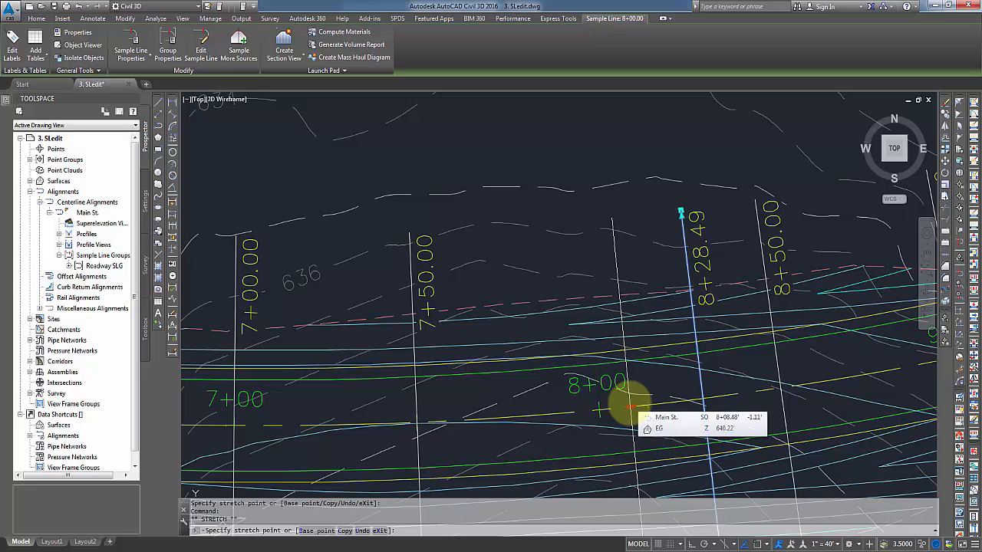
shift+right_click(629, 404)
click(672, 232)
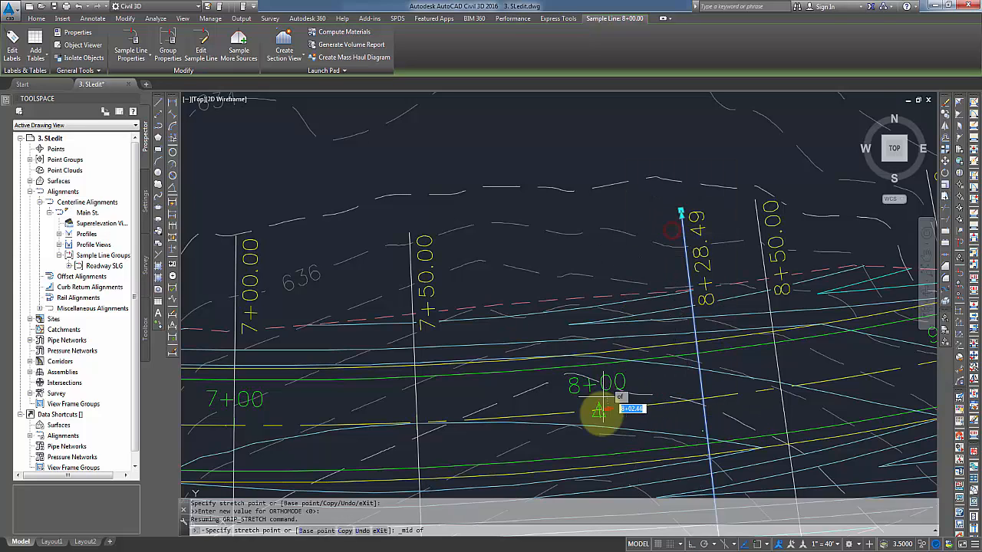
scroll(602, 410, up, 3)
click(587, 380)
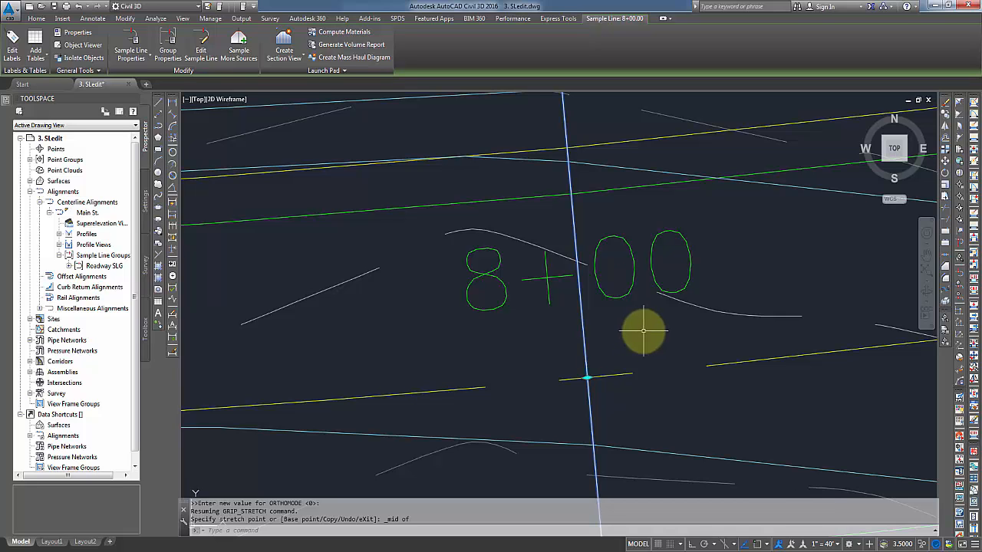
key(Escape)
- Select sample line 8+00.00 and open the properties of its group, Roadway SLG
scroll(642, 333, down, 4)
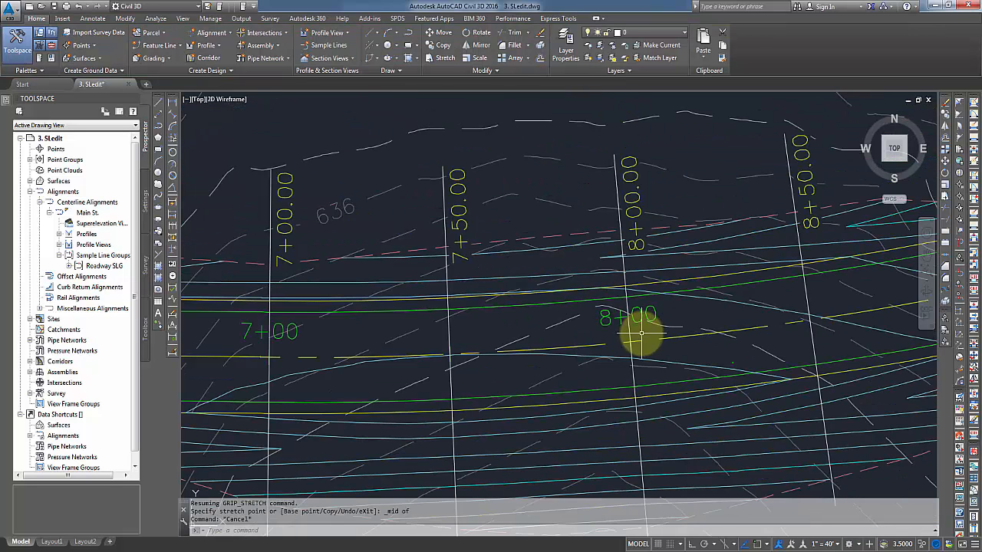
scroll(642, 333, down, 2)
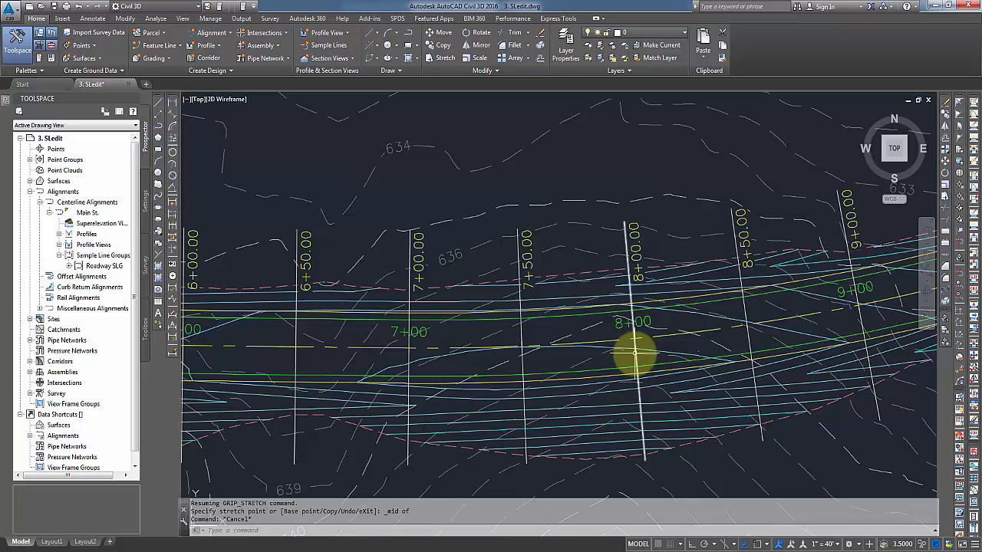
click(636, 354)
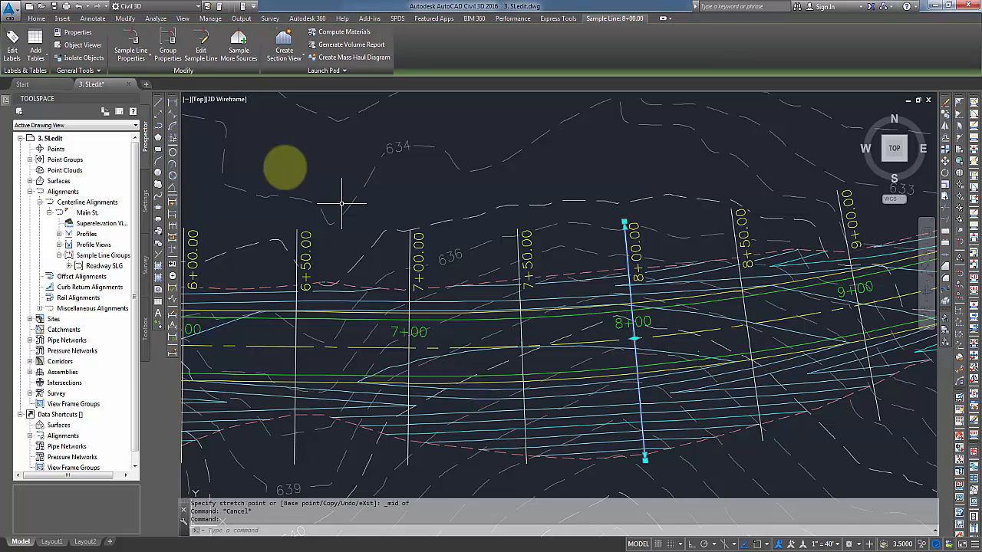
click(173, 41)
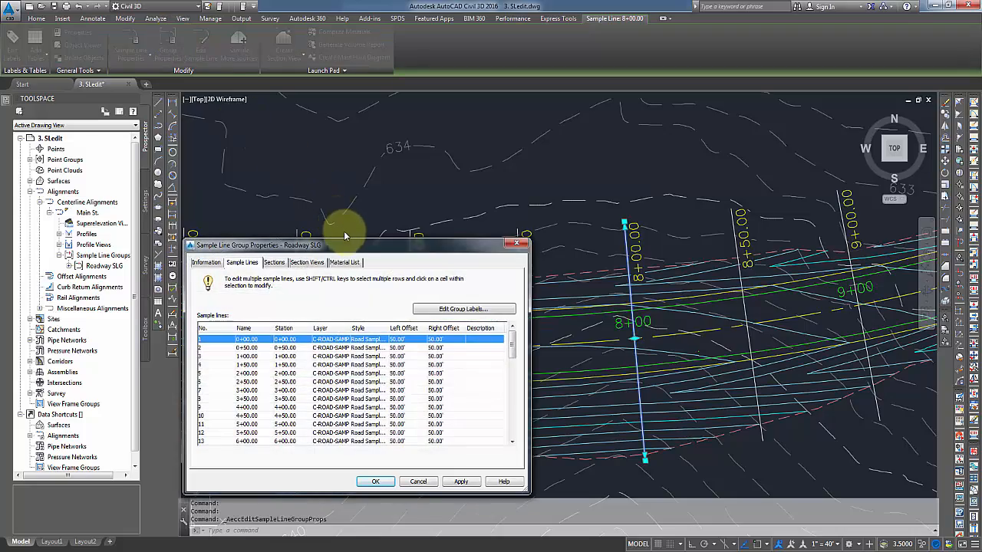
drag(348, 247, 445, 154)
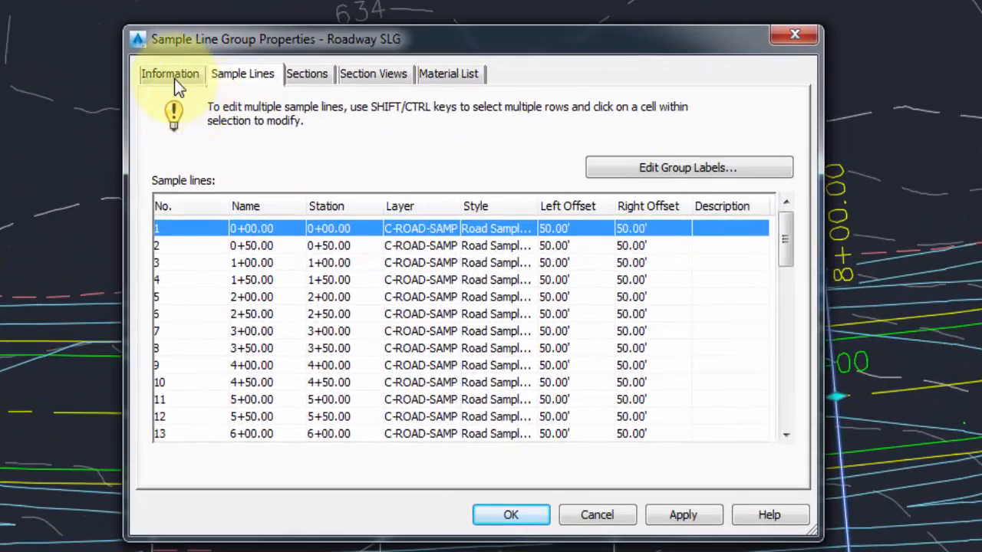
- Review the group's general information and its sample line list, checking the right offset for station 8+00.00
click(170, 75)
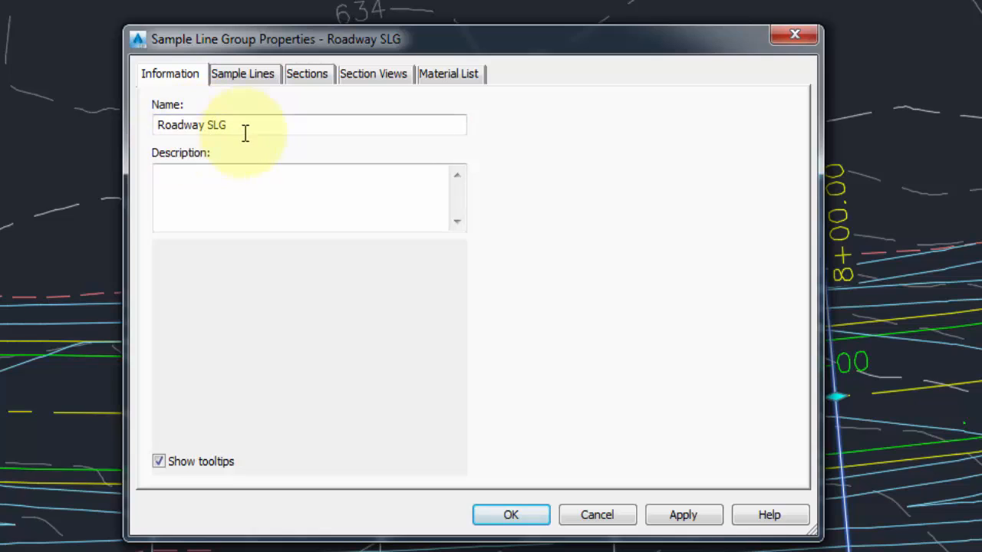
click(253, 72)
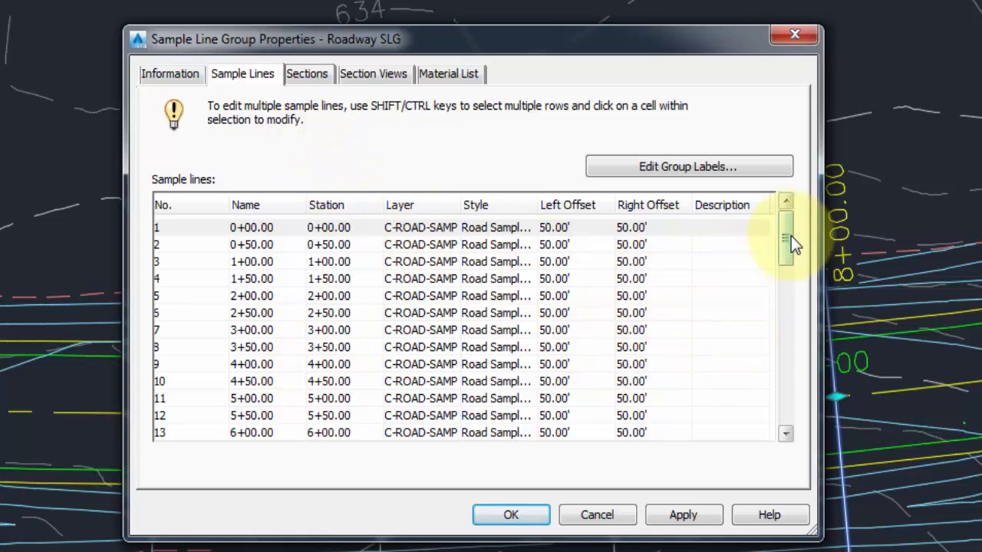
drag(790, 237, 787, 267)
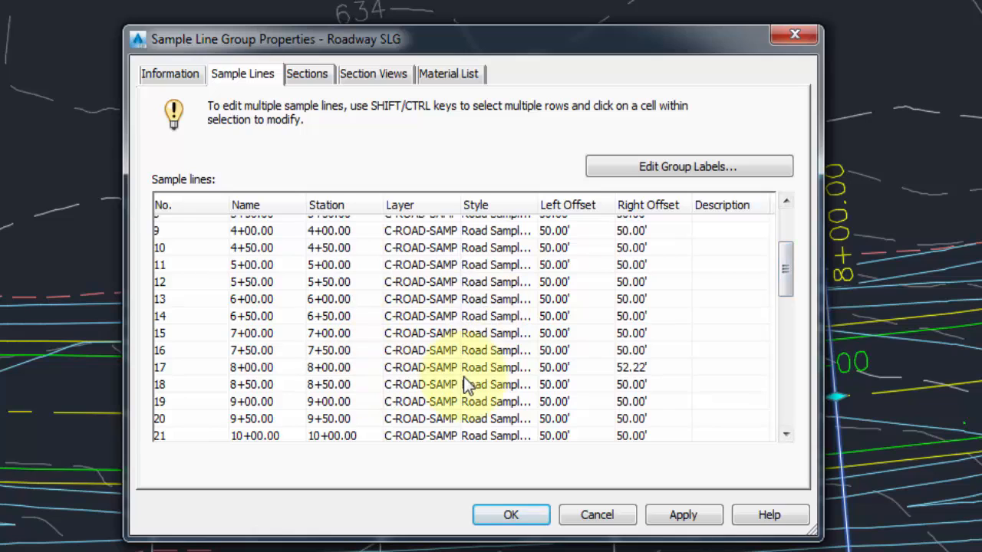
click(625, 369)
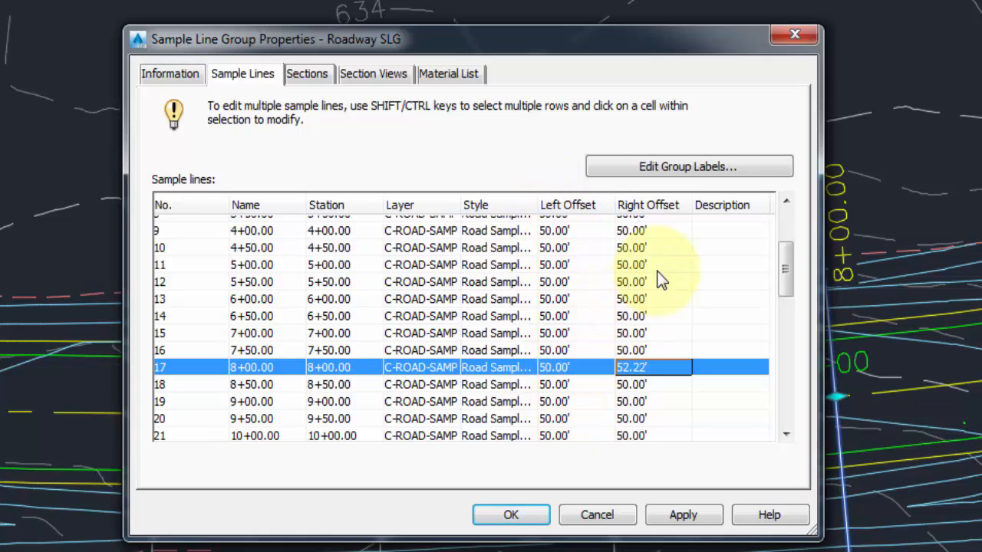
- Set the right offset of sample line 8+00.00 to 55' and apply the change to the group
click(641, 369)
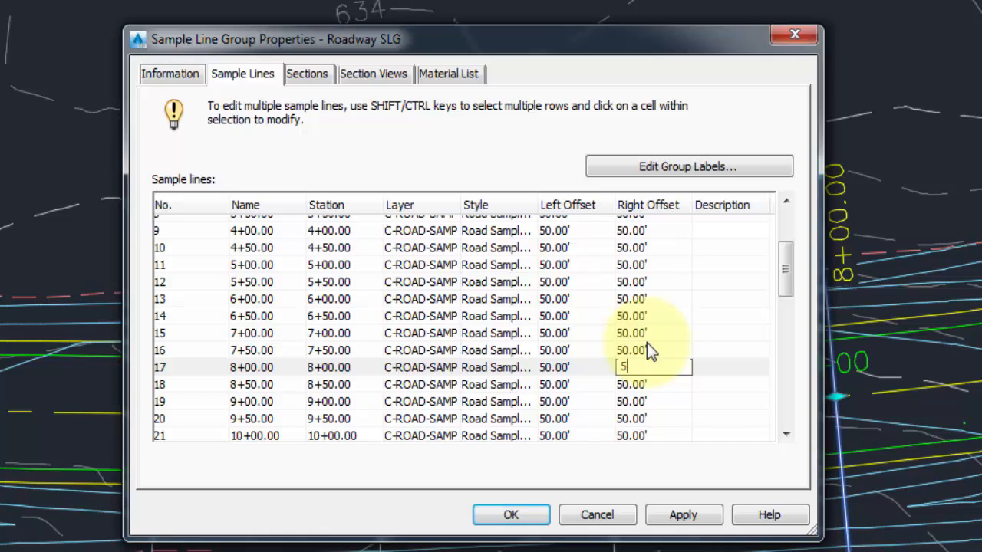
text(55)
key(Return)
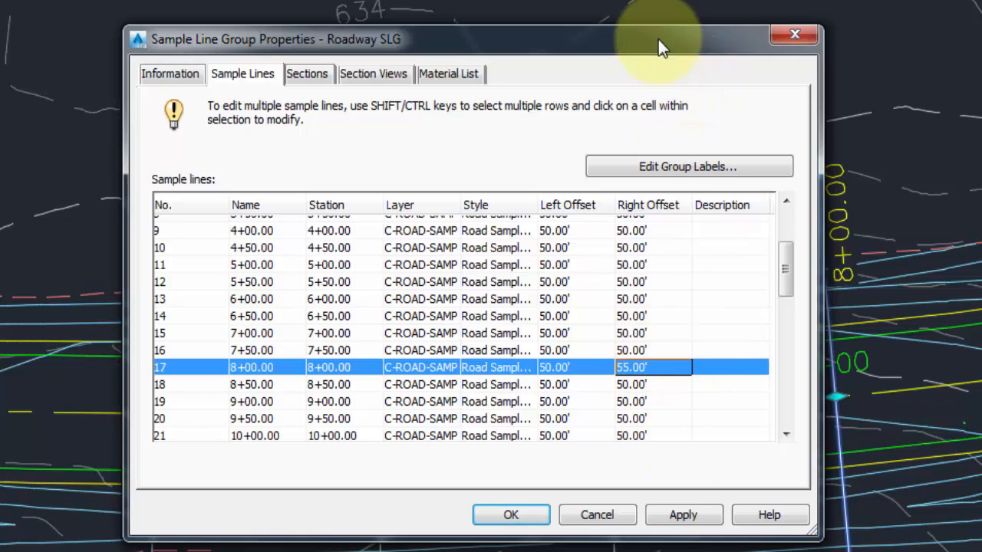
drag(658, 38, 371, 13)
click(394, 493)
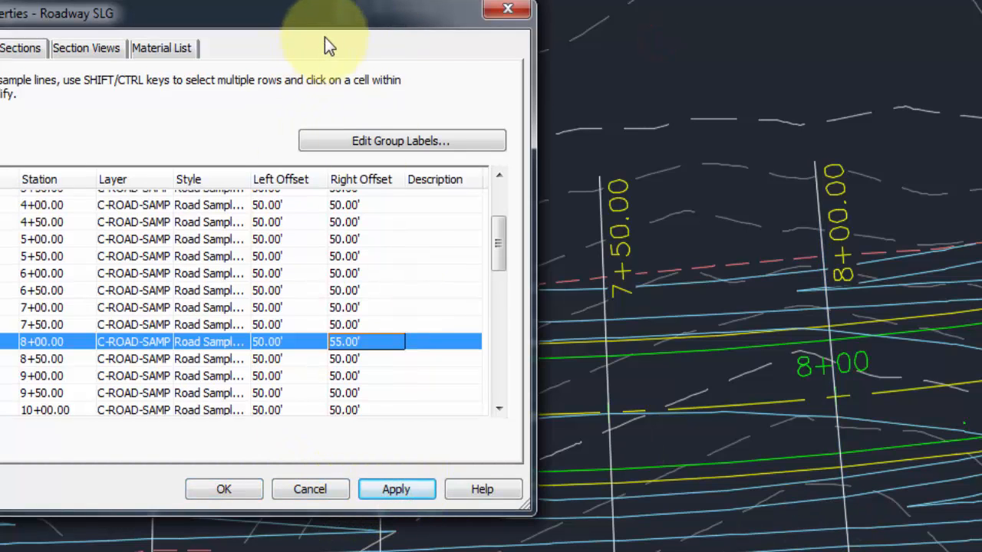
- Select all sample lines from 0+00.00 to 25+91.14 and set their left offset to 55'
mouse_move(350, 14)
mouse_down()
mouse_move(511, 11)
mouse_move(482, 18)
mouse_move(486, 28)
mouse_up()
drag(676, 223, 676, 152)
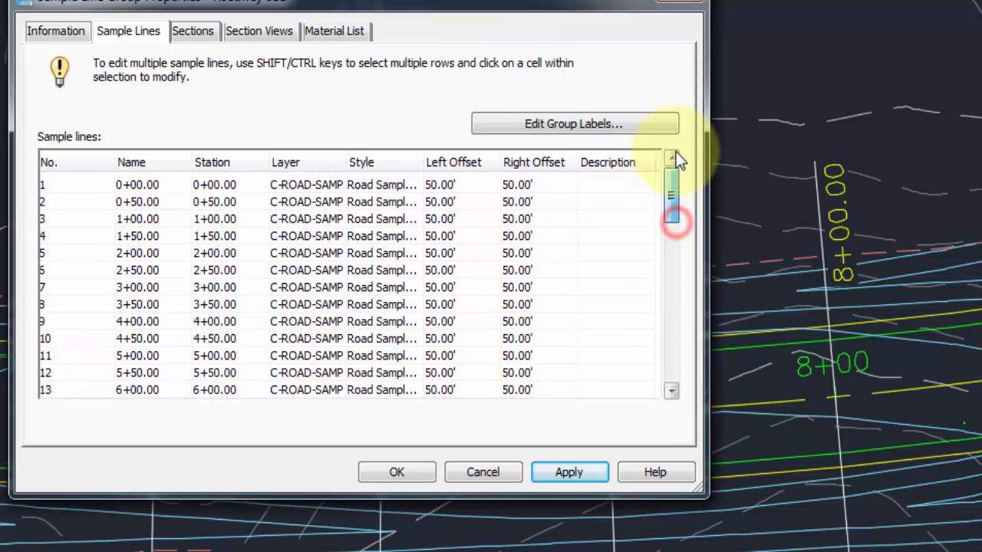
click(81, 186)
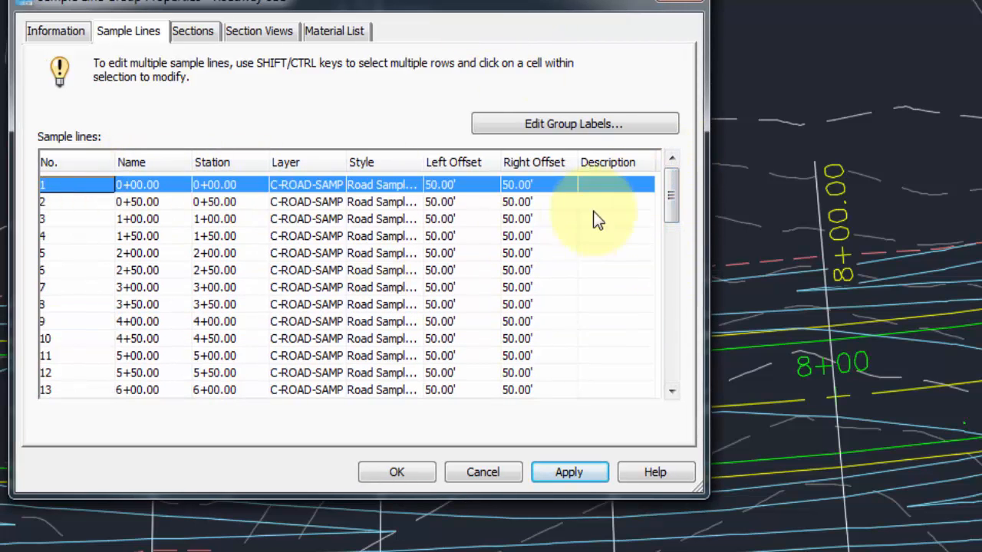
drag(677, 189, 689, 398)
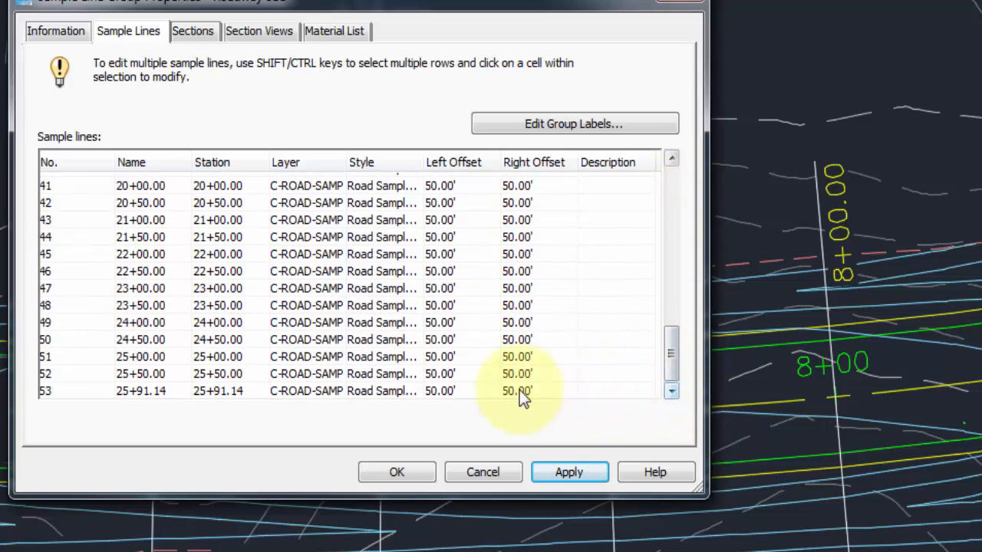
shift+click(163, 392)
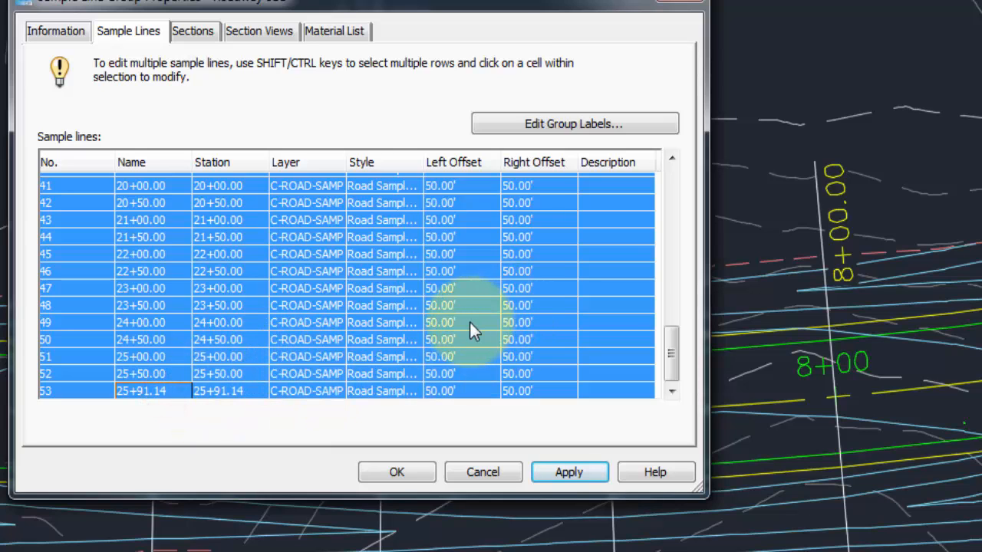
click(455, 305)
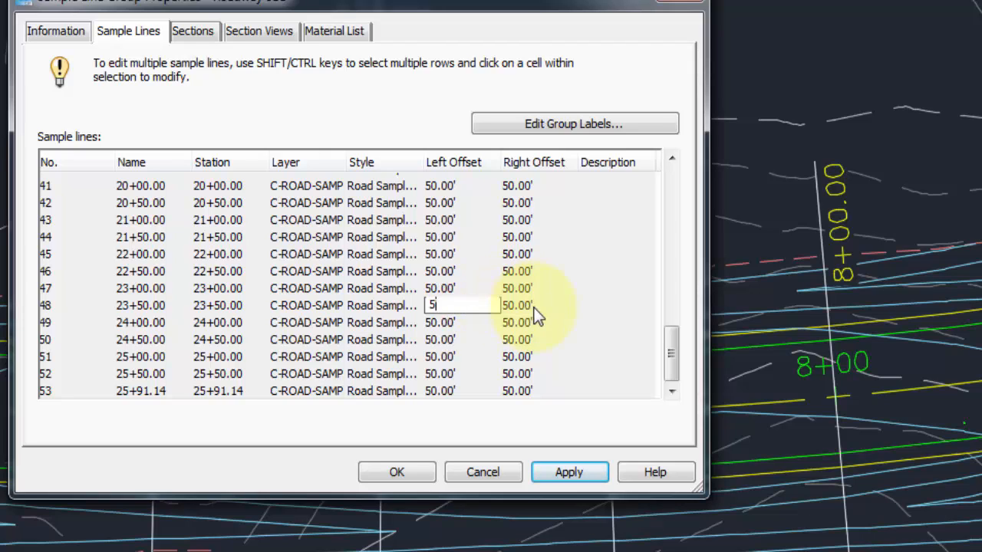
key(Return)
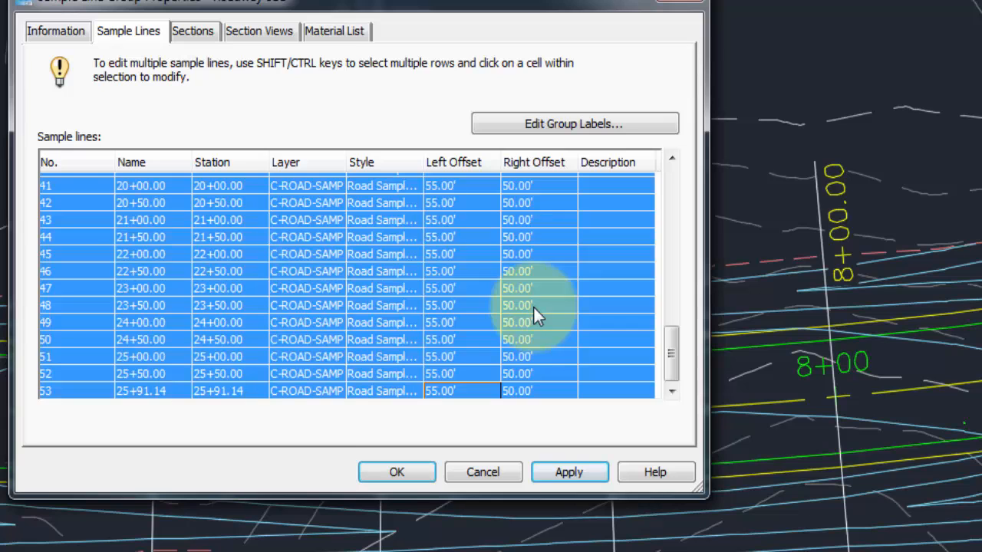
- Set the right offset of all selected sample lines to 55', apply the group properties and clear the drawing selection
click(533, 305)
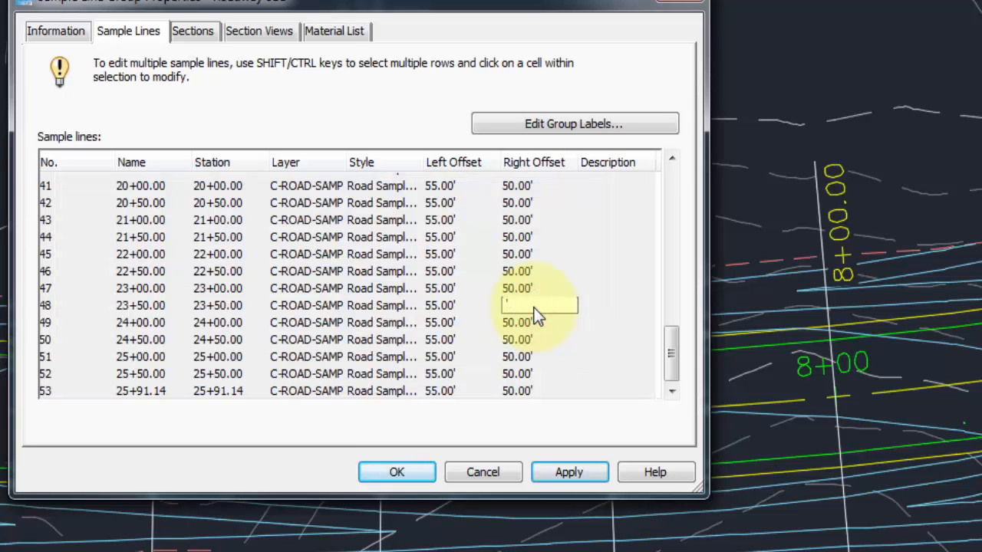
key(Return)
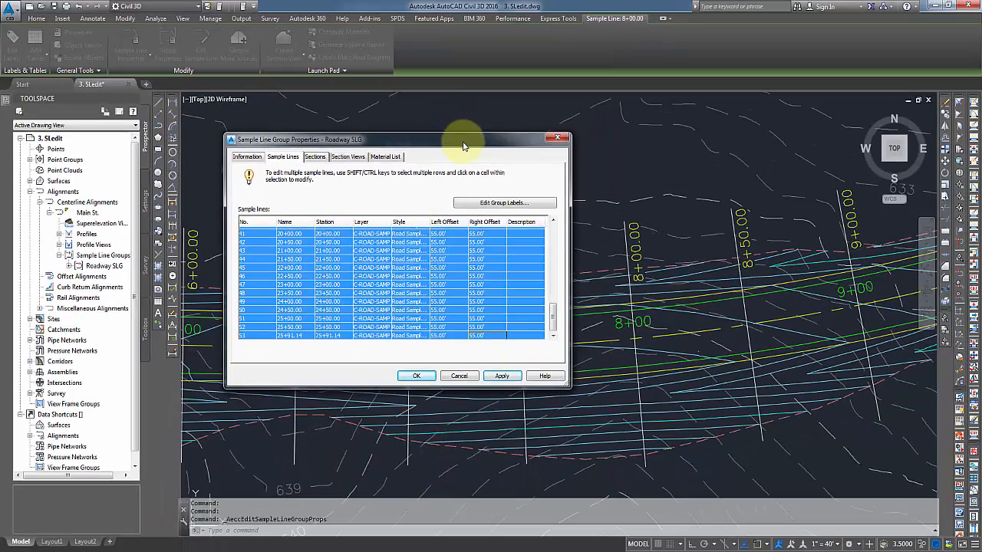
drag(463, 146, 405, 149)
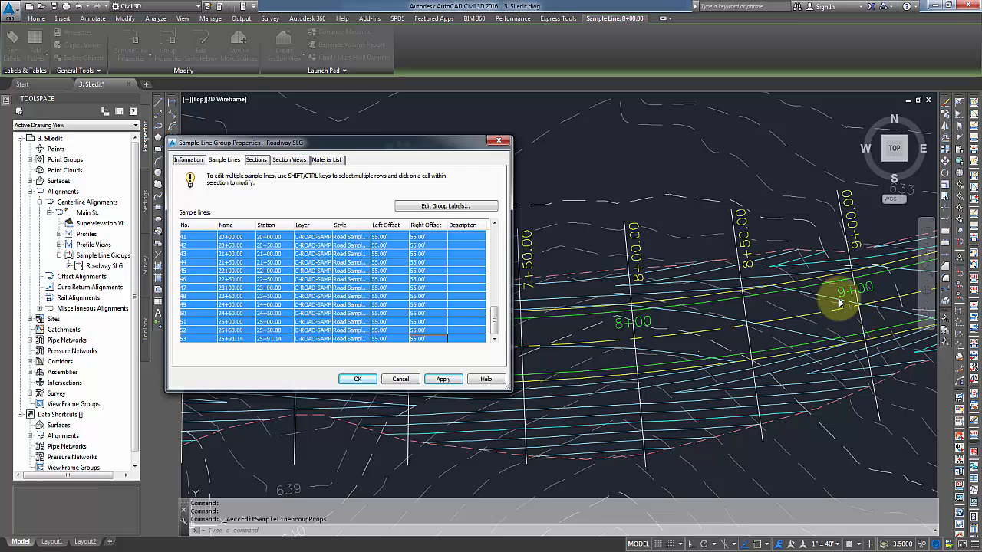
click(445, 379)
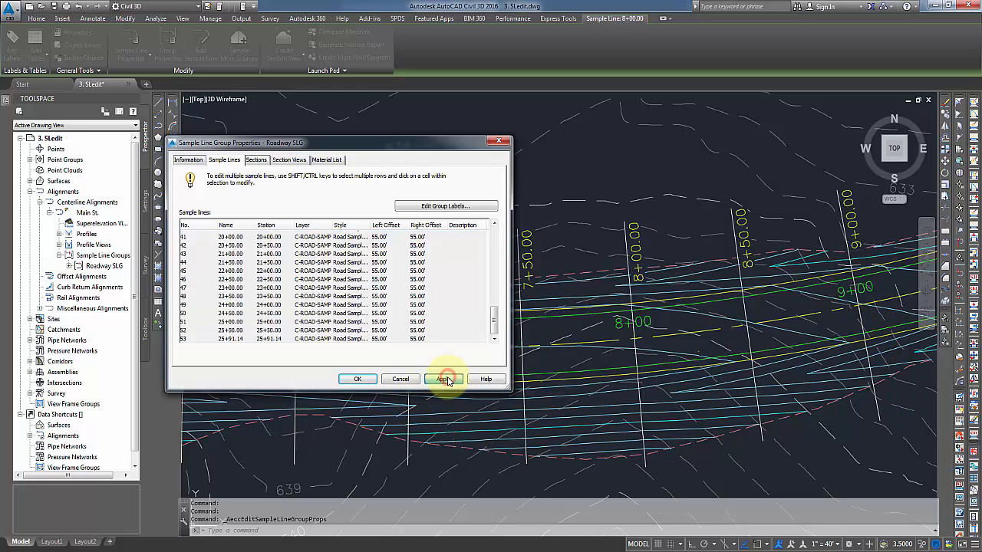
click(359, 378)
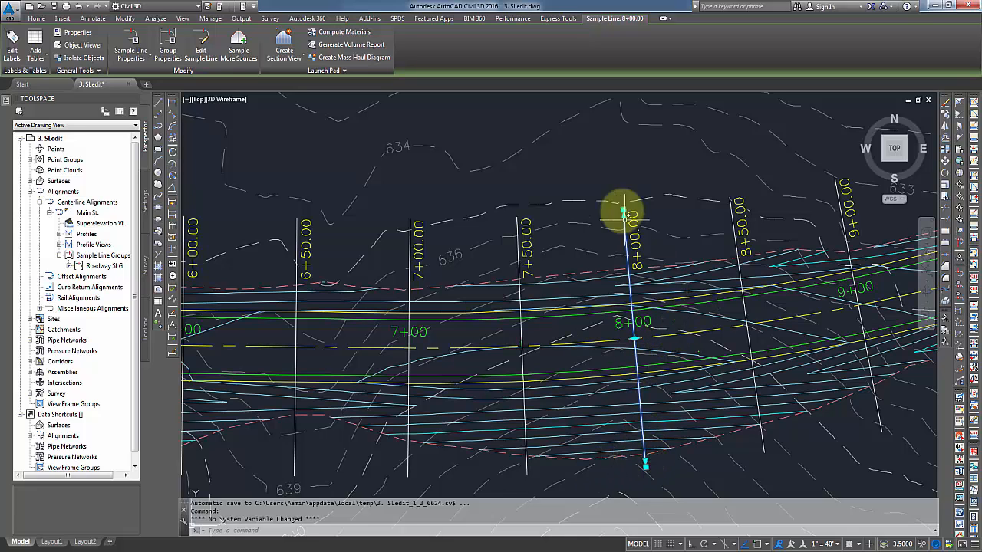
scroll(621, 294, down, 2)
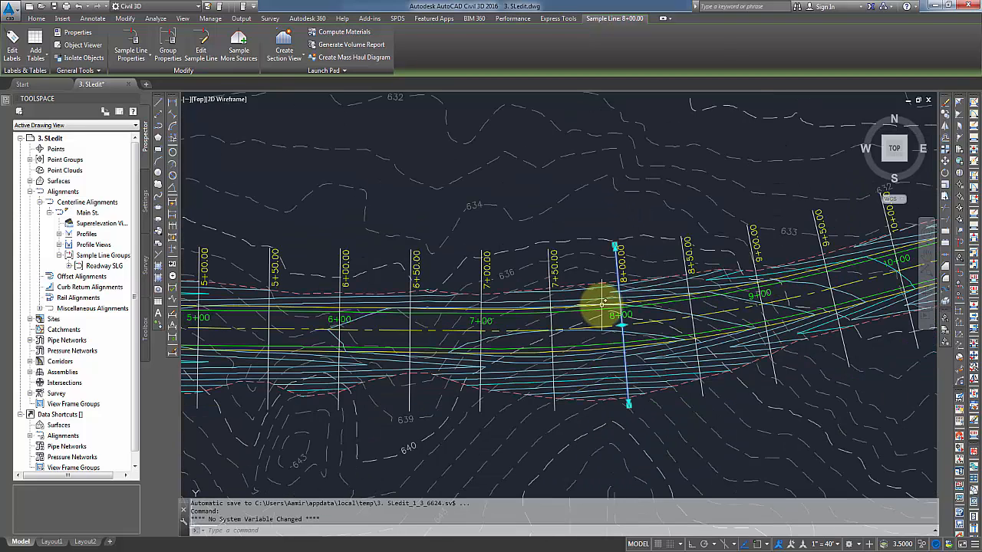
key(Escape)
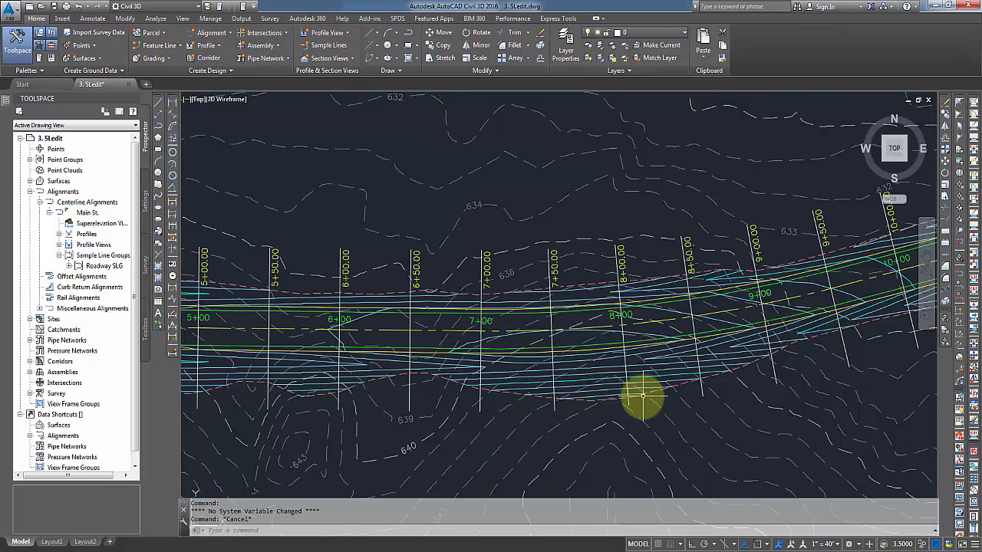
- Start Create Sample Lines on the Main St. alignment near the narrow crossing structure between stations 14+50 and 15+00
scroll(642, 395, down, 2)
mouse_move(776, 362)
middle_down()
mouse_move(511, 391)
mouse_move(406, 417)
middle_up()
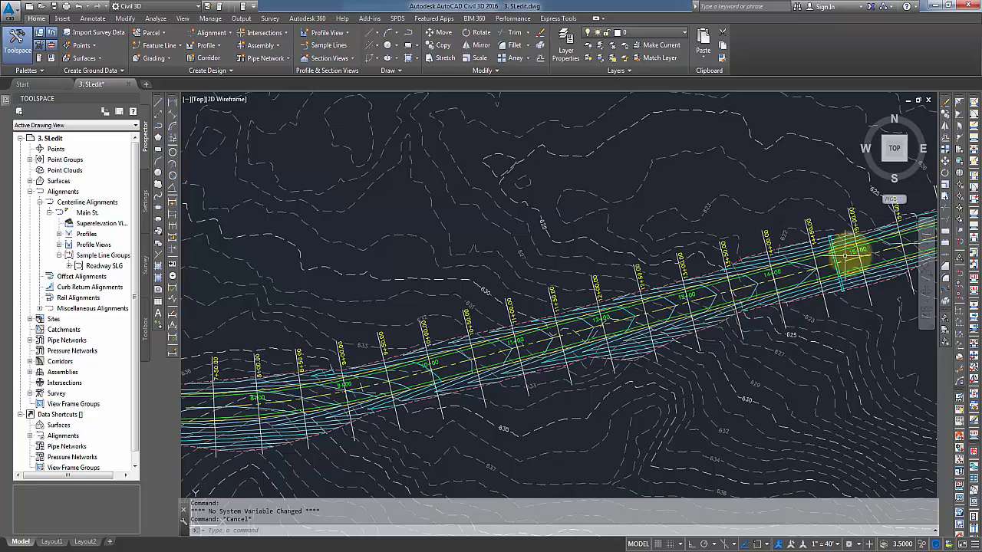
scroll(848, 257, up, 4)
mouse_move(844, 258)
middle_down()
mouse_move(734, 281)
mouse_move(690, 264)
middle_up()
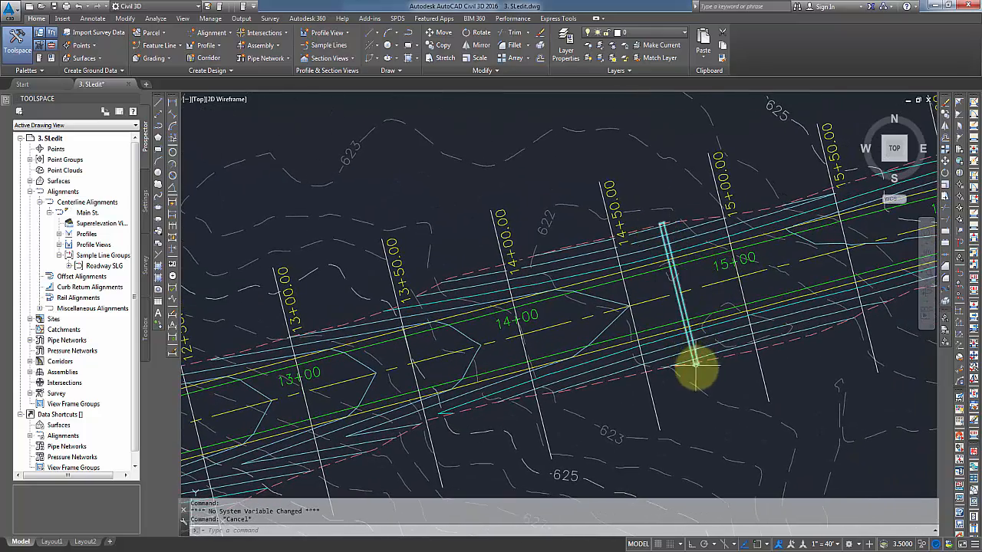
scroll(662, 226, up, 2)
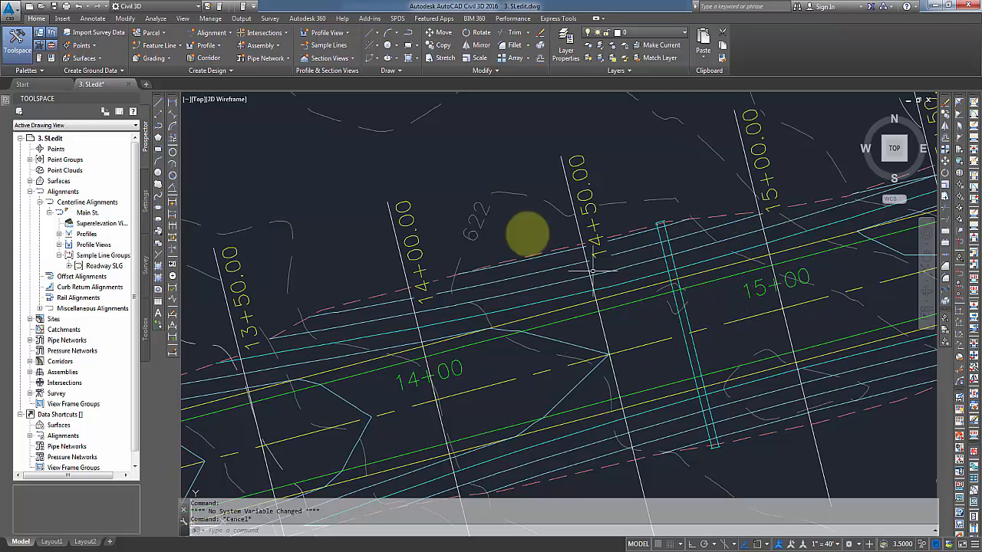
click(335, 46)
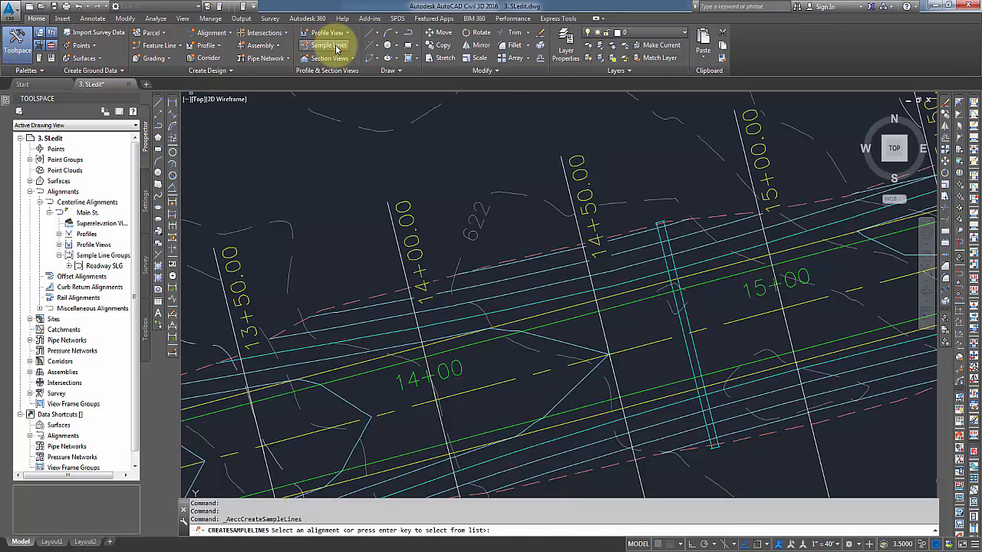
click(651, 343)
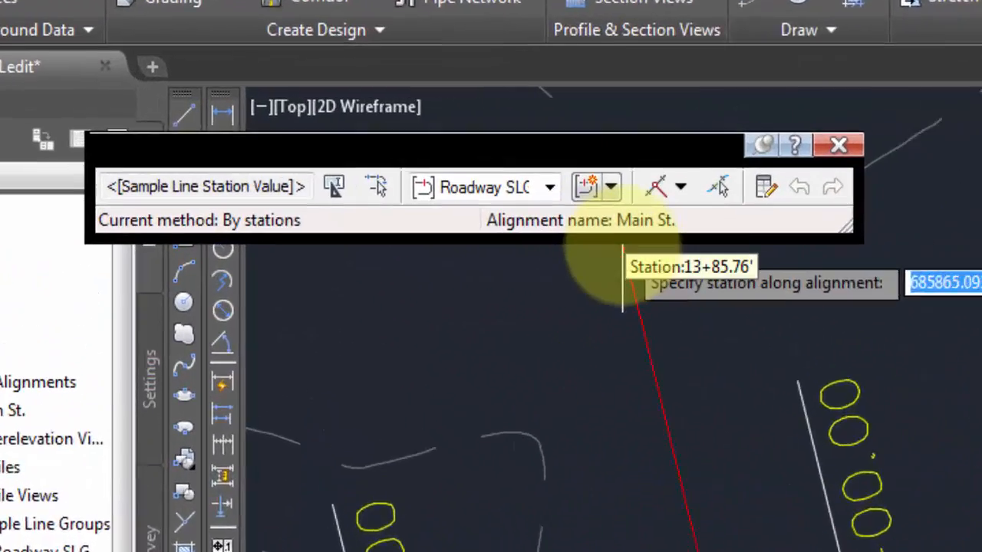
- Review the available sample line creation methods and the group options for Roadway SLG
click(680, 187)
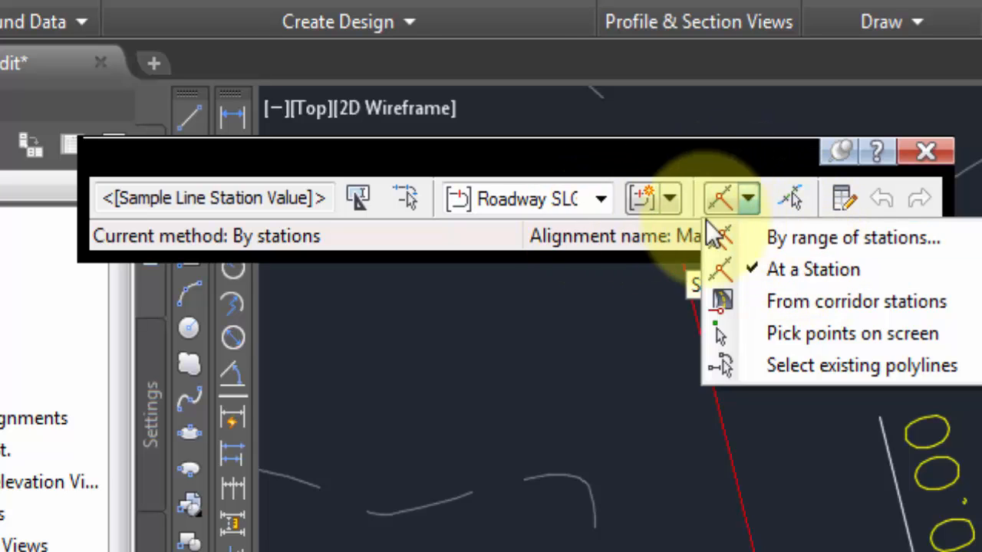
click(667, 212)
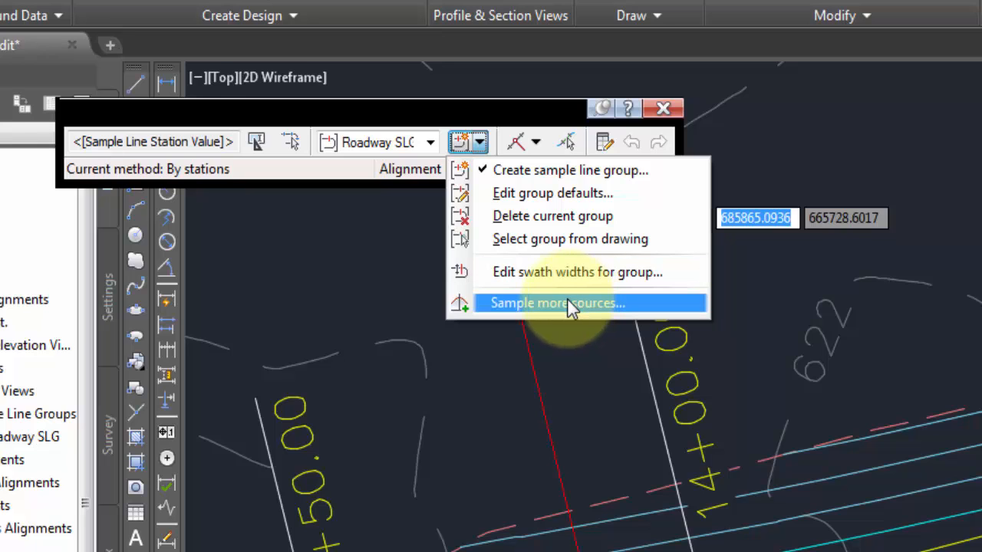
click(428, 111)
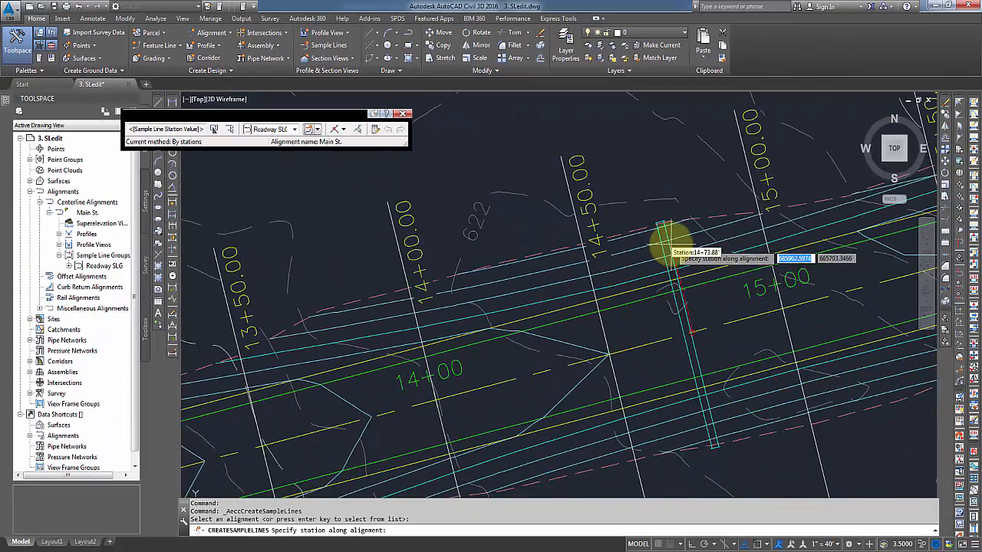
- Specify the new sample line's station at the midpoint of the crossing structure's north end using a midpoint snap override
scroll(667, 246, up, 2)
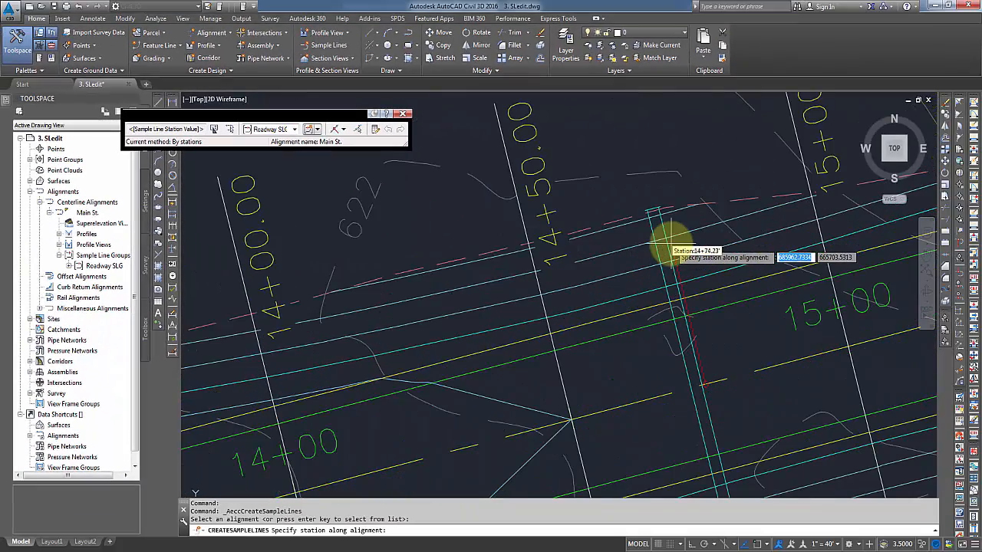
shift+right_click(671, 244)
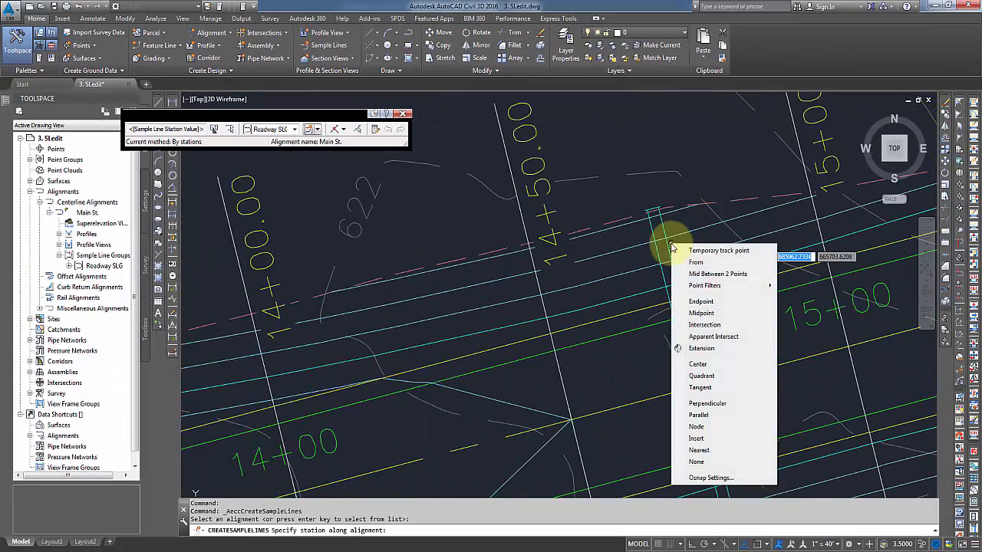
click(701, 313)
scroll(651, 198, up, 3)
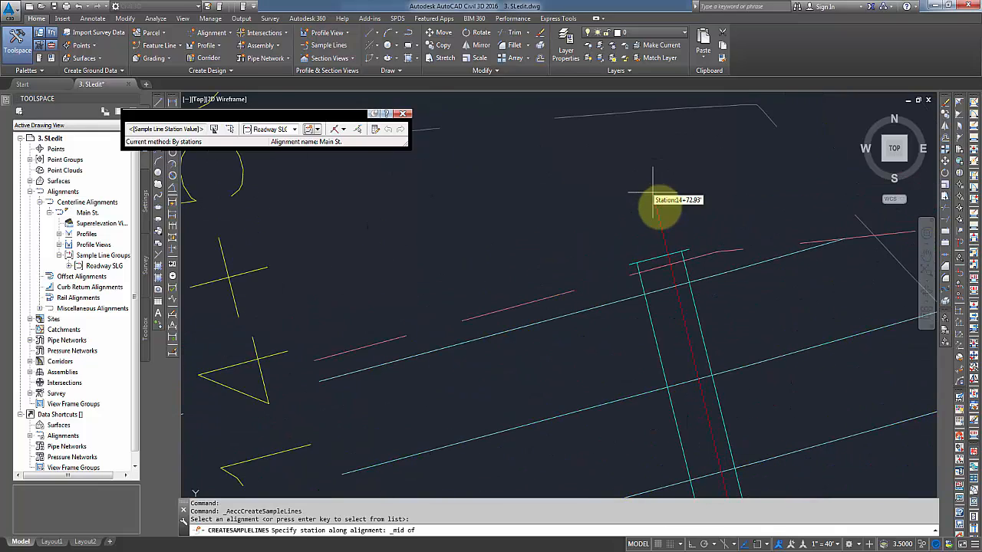
click(659, 253)
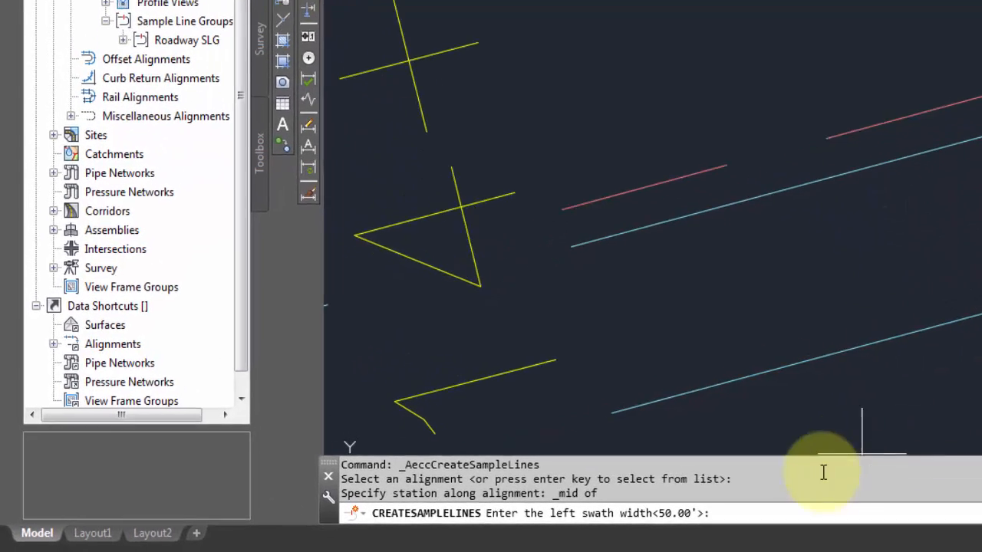
- Set the new sample line's left and right swath widths to 55 and finish the sample line creation
click(752, 516)
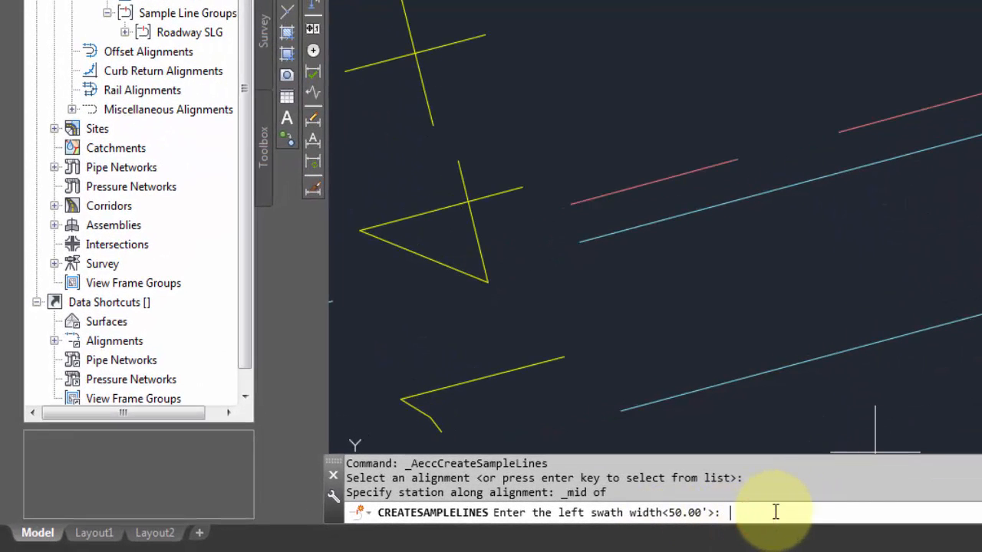
text(55)
key(Return)
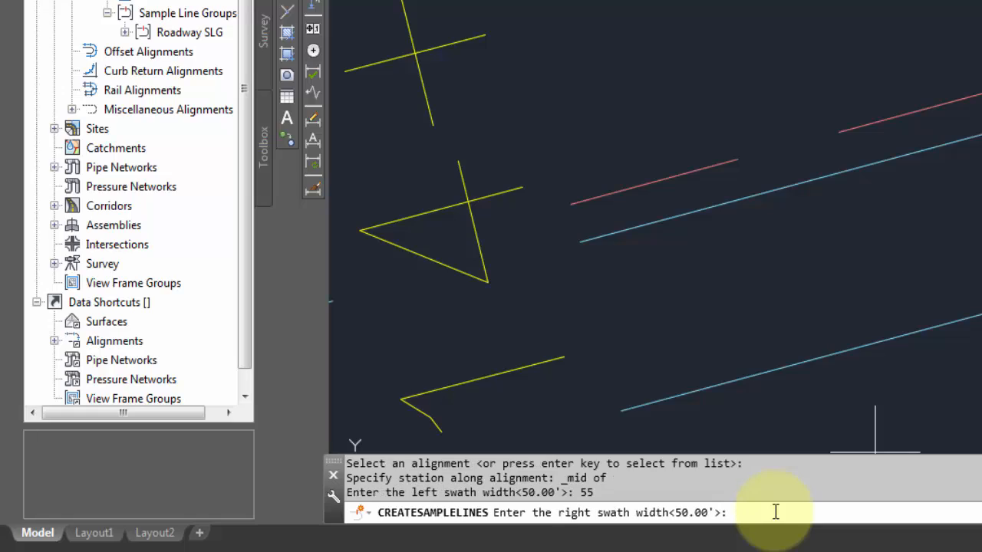
text(55)
key(Return)
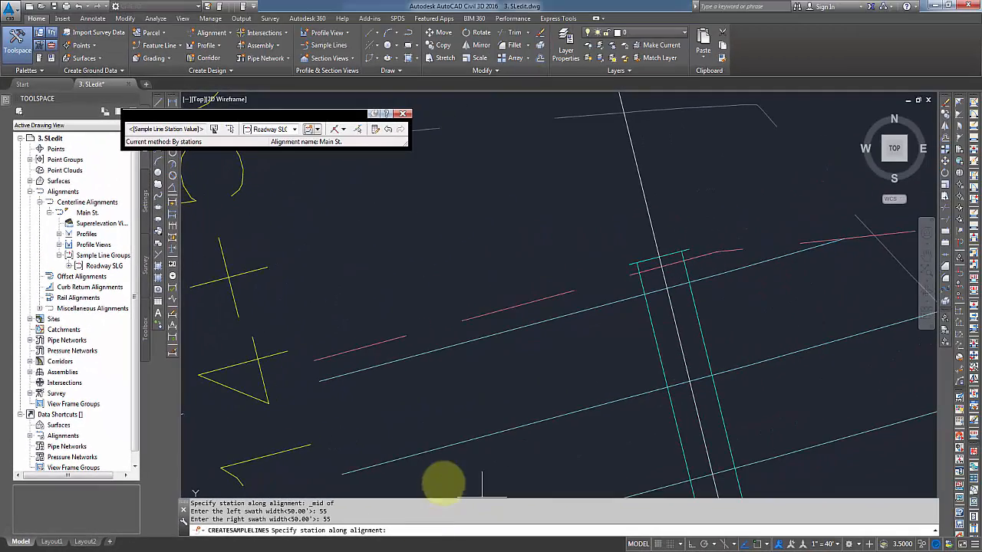
scroll(479, 426, down, 2)
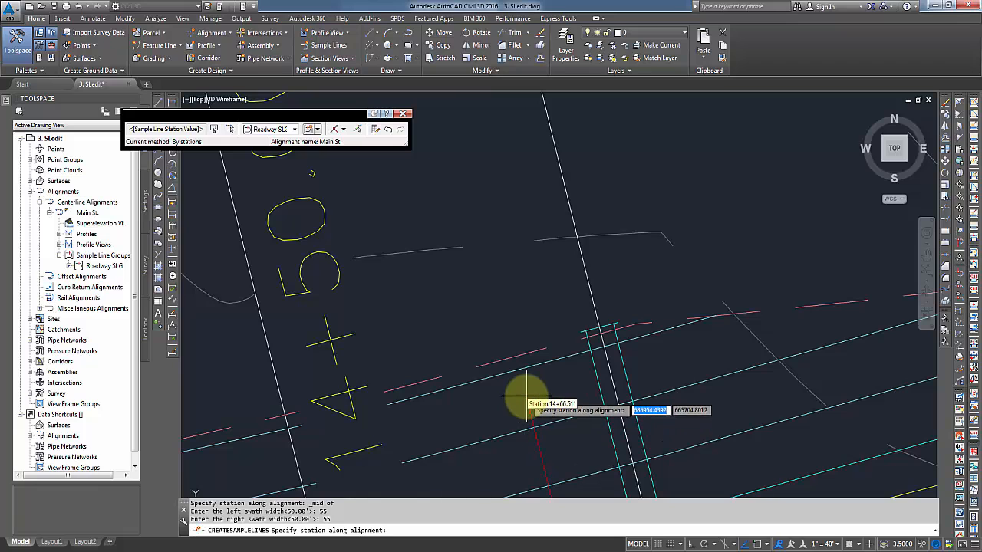
key(Return)
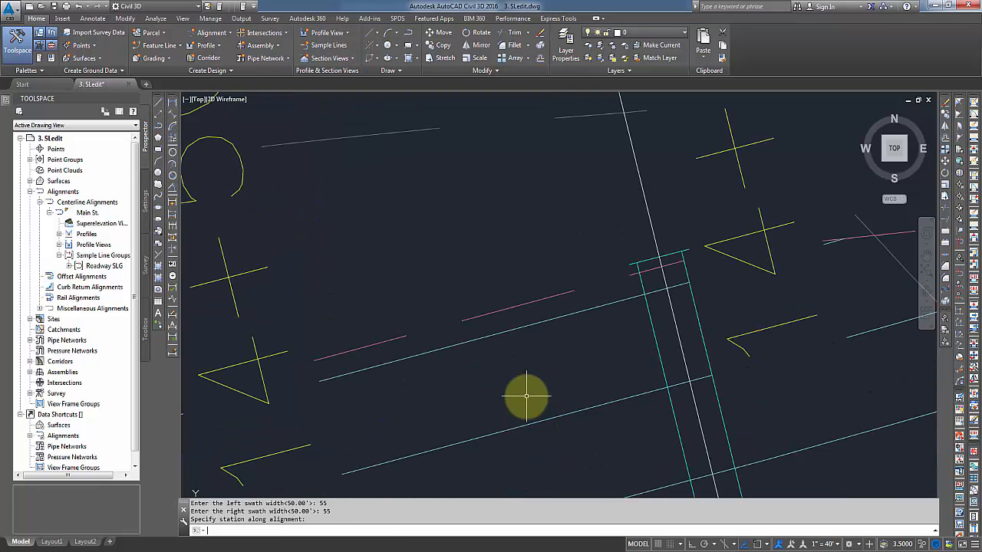
- Examine the new sample line along the crossing structure, its extent on both sides of the road and the neighbouring sample lines
scroll(619, 344, down, 4)
scroll(627, 340, down, 2)
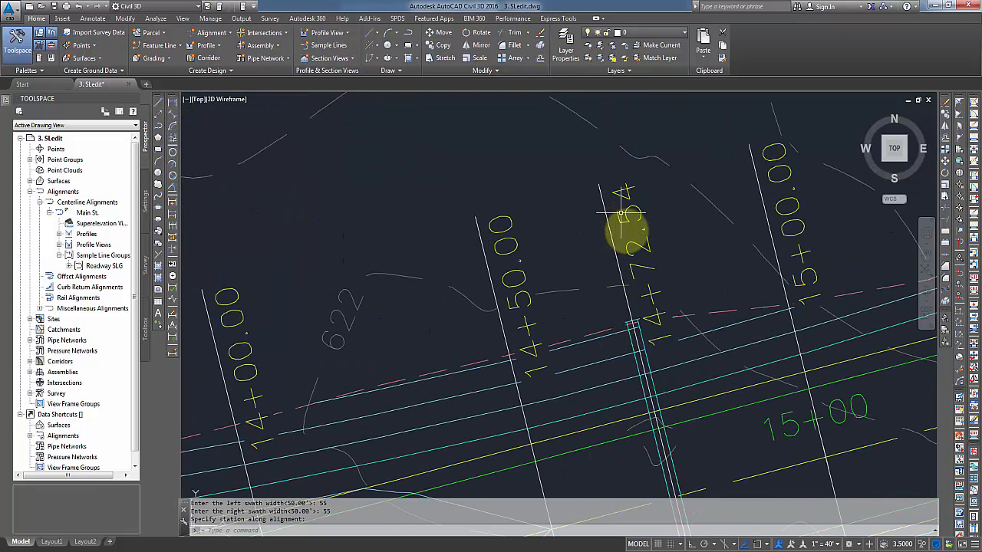
mouse_move(657, 351)
middle_down()
mouse_move(651, 362)
mouse_move(622, 115)
middle_up()
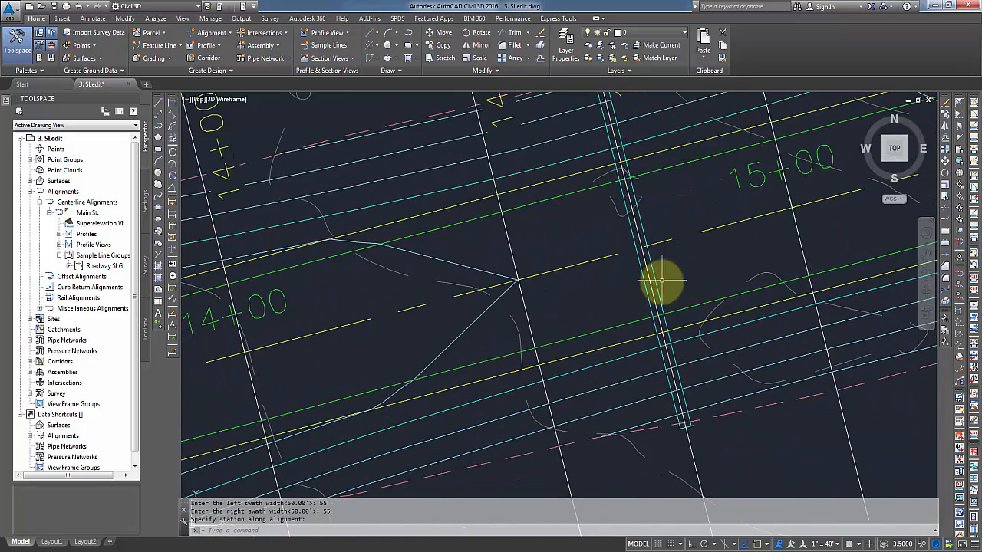
scroll(662, 279, down, 2)
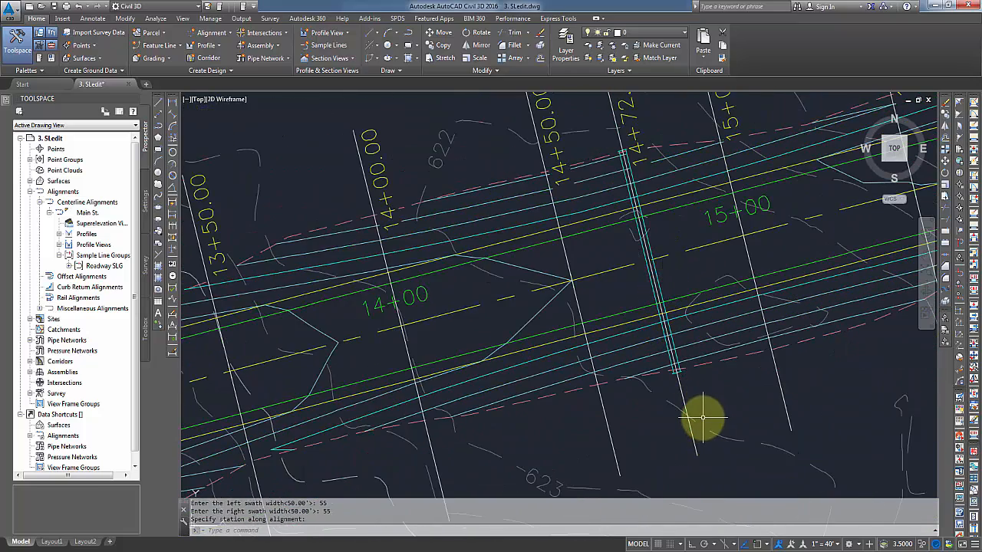
mouse_move(703, 418)
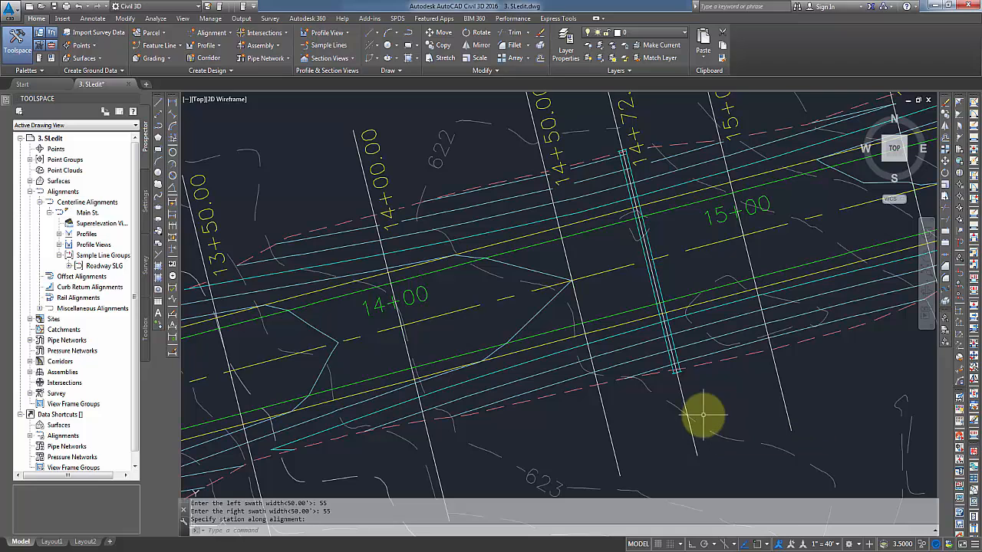
scroll(684, 410, down, 6)
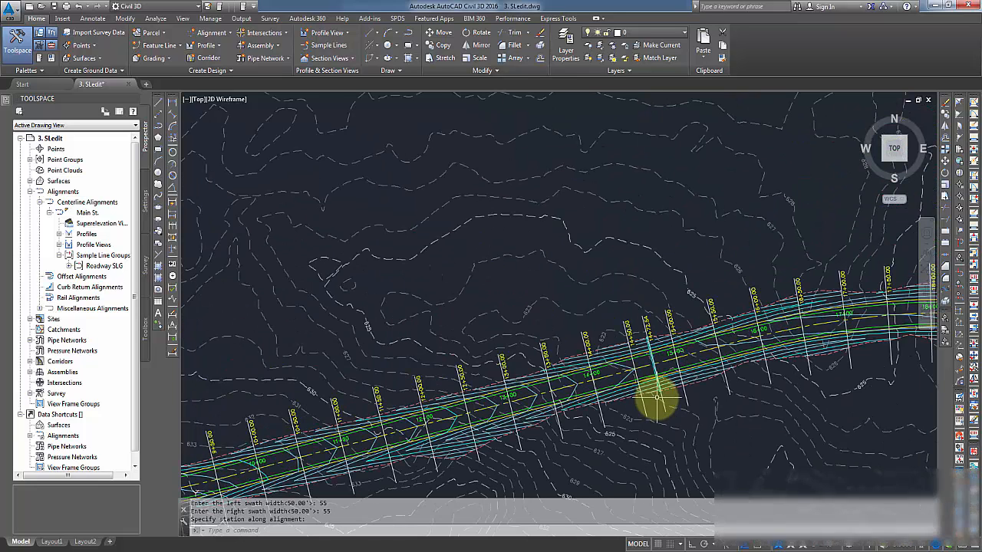
mouse_move(401, 548)
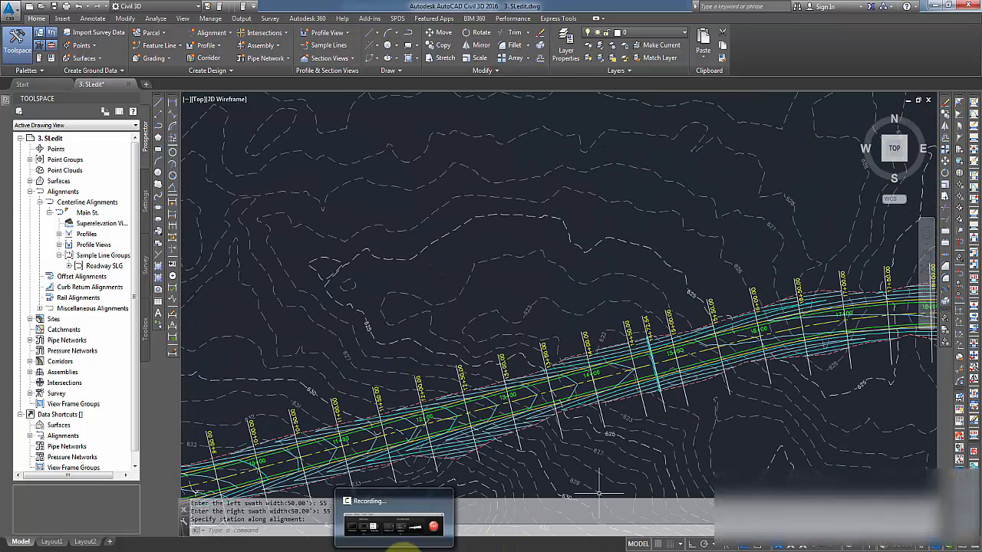